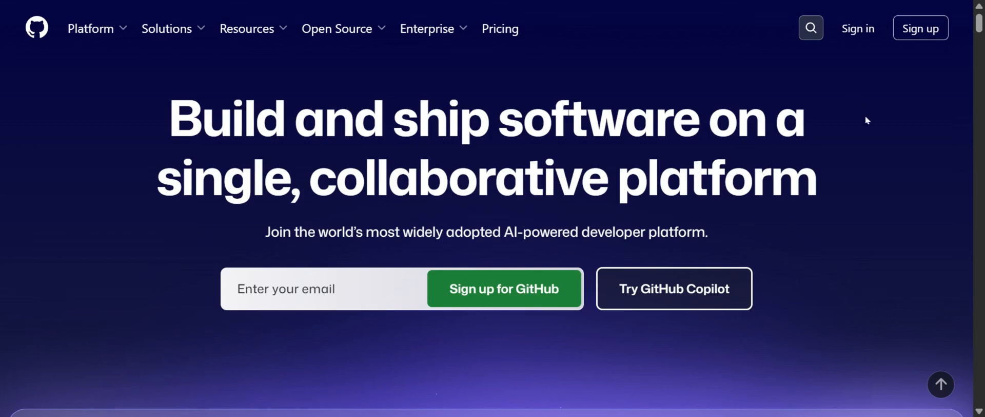
Sign in to GitHub with the account's username and password
{"action": "scroll", "coordinate": [867, 120], "scroll_direction": "down", "scroll_amount": 4}
{"action": "scroll", "coordinate": [873, 128], "scroll_direction": "down", "scroll_amount": 4}
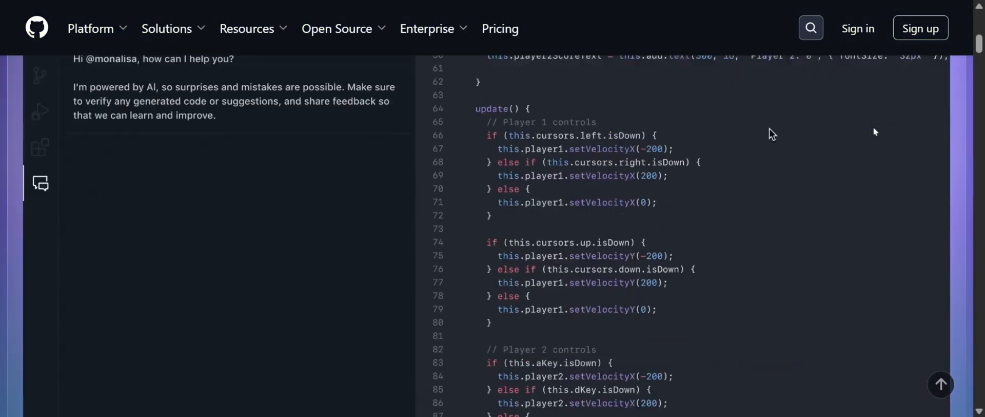
{"action": "scroll", "coordinate": [875, 131], "scroll_direction": "up", "scroll_amount": 8}
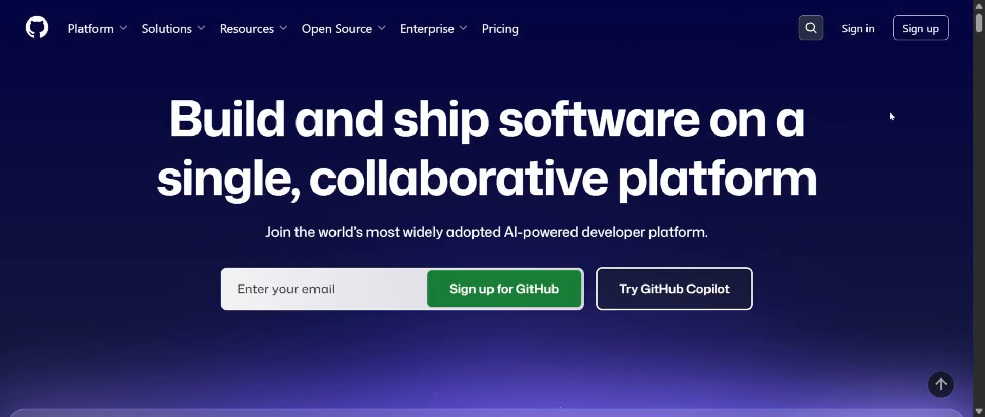
{"action": "left_click", "coordinate": [864, 38]}
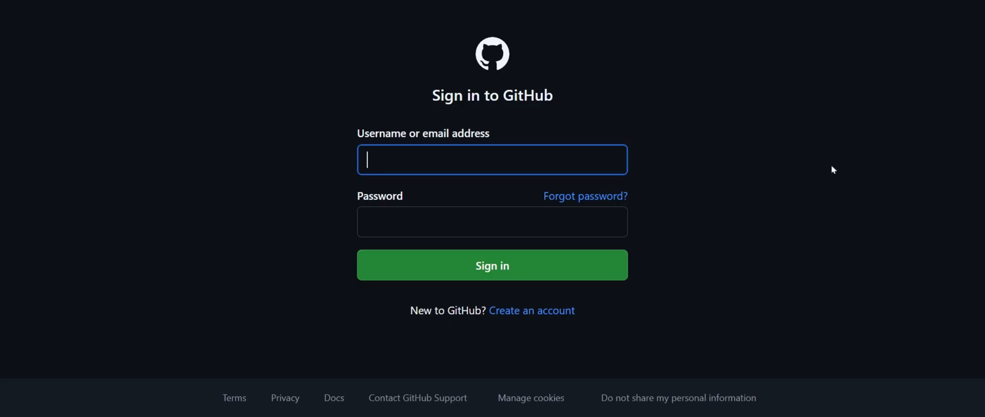
{"action": "left_click", "coordinate": [464, 220]}
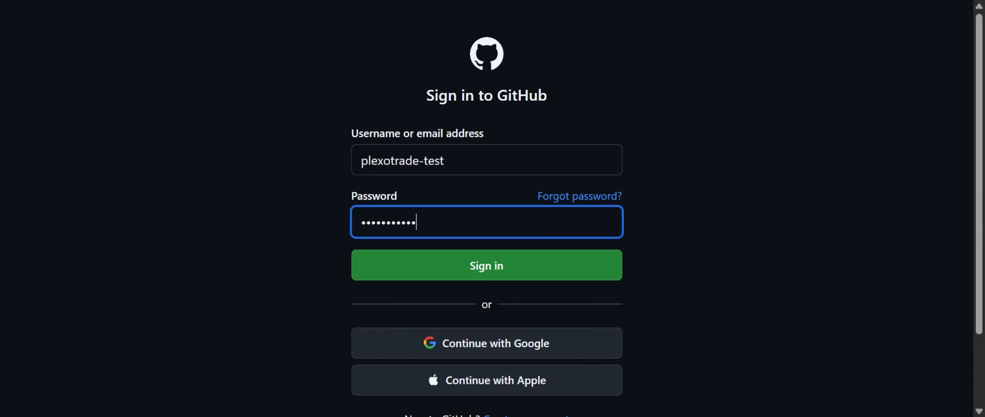
{"action": "left_click", "coordinate": [692, 92]}
{"action": "left_click", "coordinate": [522, 274]}
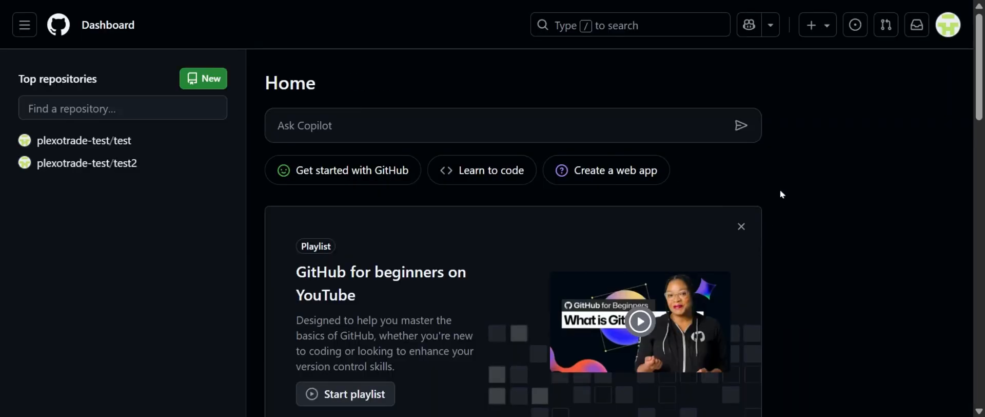
Open the account's repositories list and look over the profile overview with its contribution activity
{"action": "left_click", "coordinate": [948, 25]}
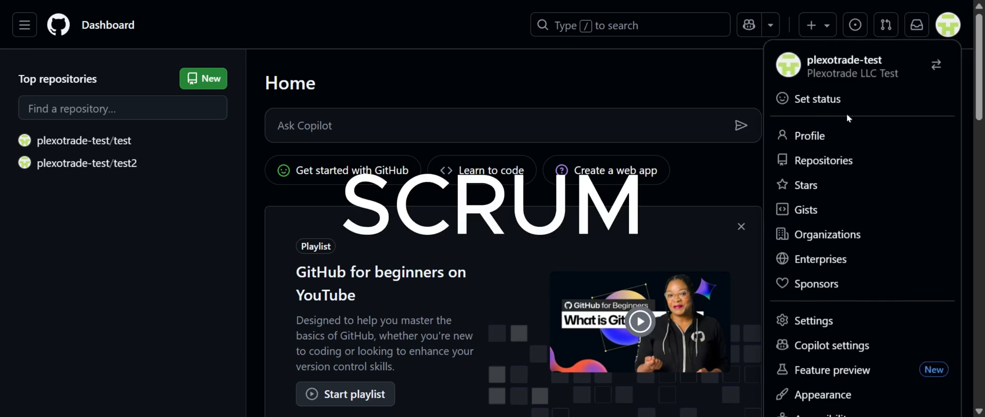
{"action": "left_click", "coordinate": [836, 162]}
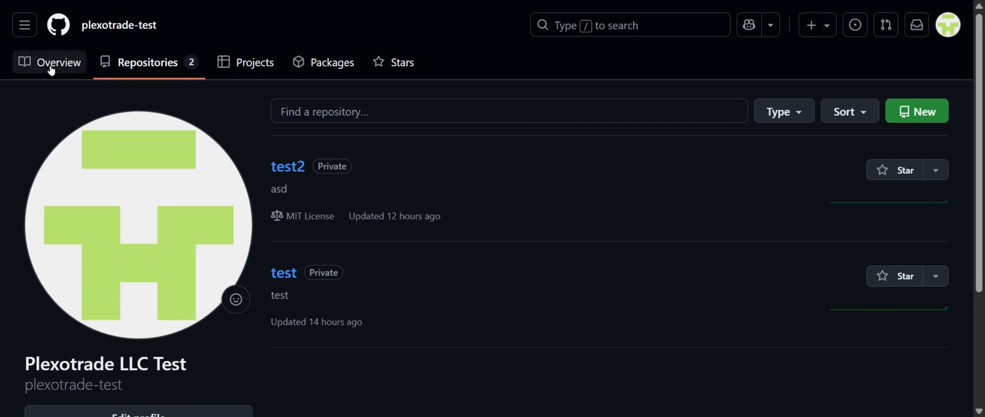
{"action": "left_click", "coordinate": [23, 65]}
{"action": "scroll", "coordinate": [560, 152], "scroll_direction": "down", "scroll_amount": 3}
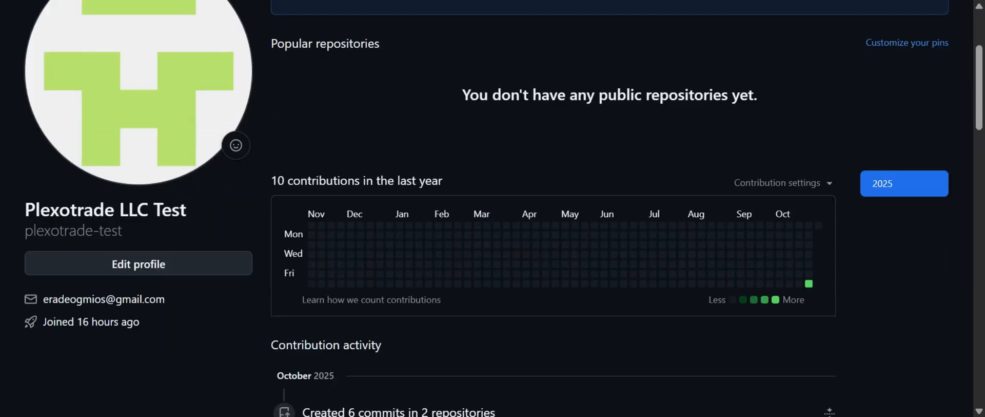
{"action": "scroll", "coordinate": [659, 179], "scroll_direction": "up", "scroll_amount": 3}
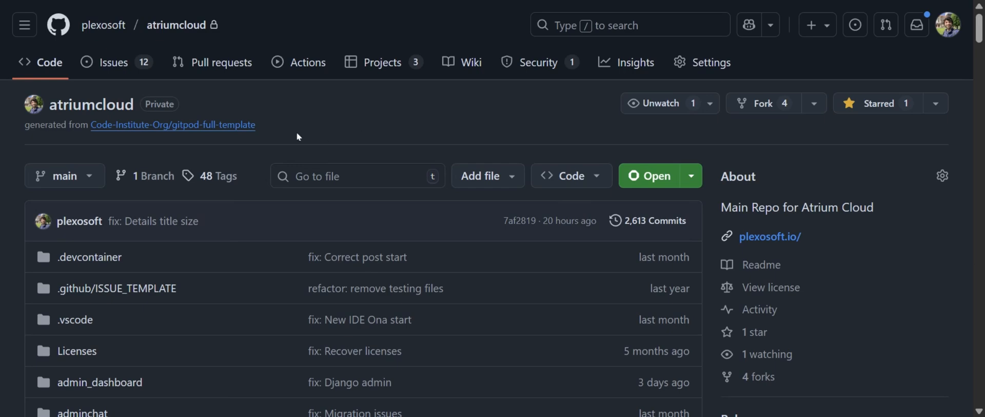
Open the atriumcloud repository's issues and review its milestones and their descriptions
{"action": "left_click", "coordinate": [108, 62]}
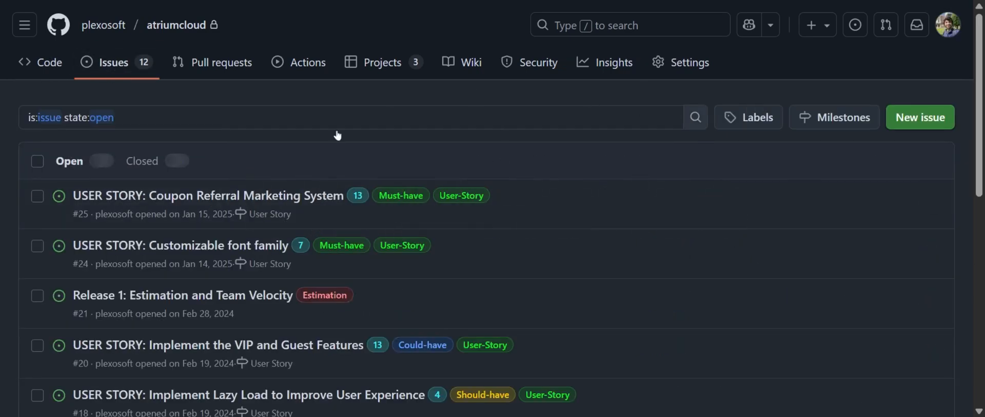
{"action": "left_click", "coordinate": [837, 117]}
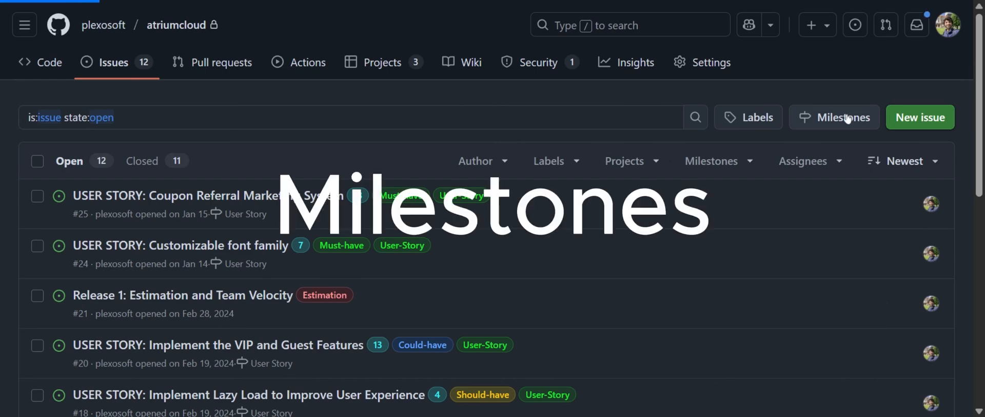
{"action": "scroll", "coordinate": [611, 109], "scroll_direction": "down", "scroll_amount": 8}
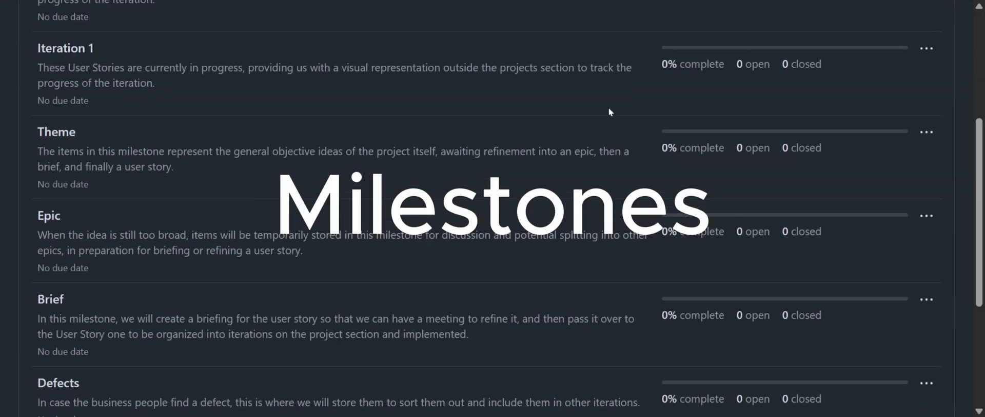
{"action": "scroll", "coordinate": [609, 112], "scroll_direction": "up", "scroll_amount": 8}
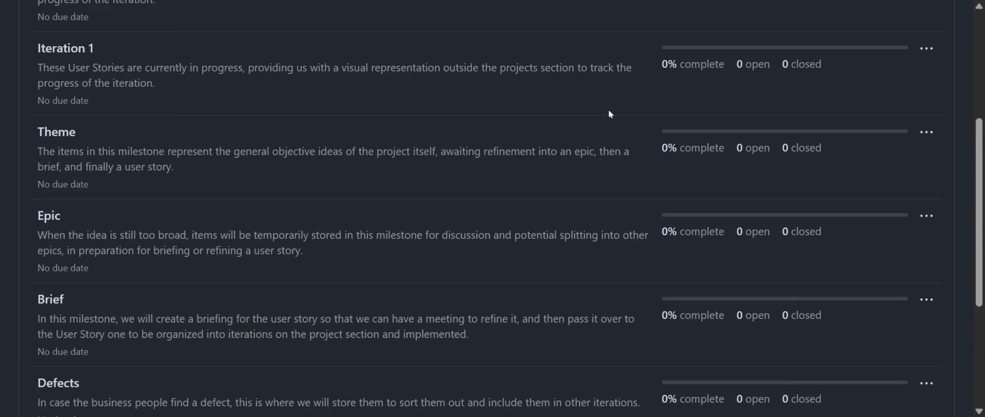
View the atriumcloud projects and examine the user stories on the SPRINT/ITERATION #1 board
{"action": "left_click", "coordinate": [383, 62]}
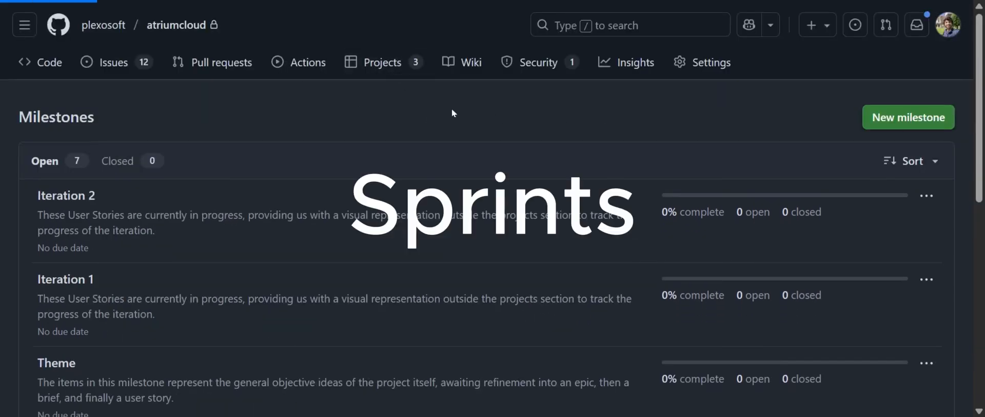
{"action": "scroll", "coordinate": [520, 140], "scroll_direction": "down", "scroll_amount": 5}
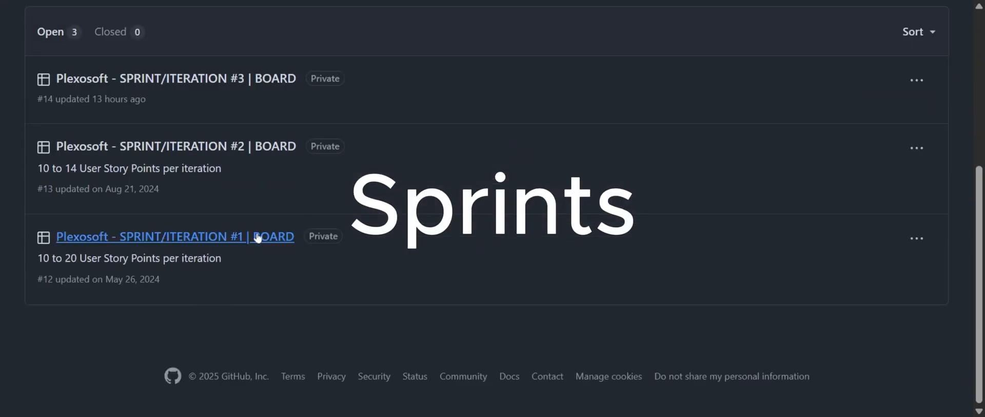
{"action": "left_click", "coordinate": [702, 236]}
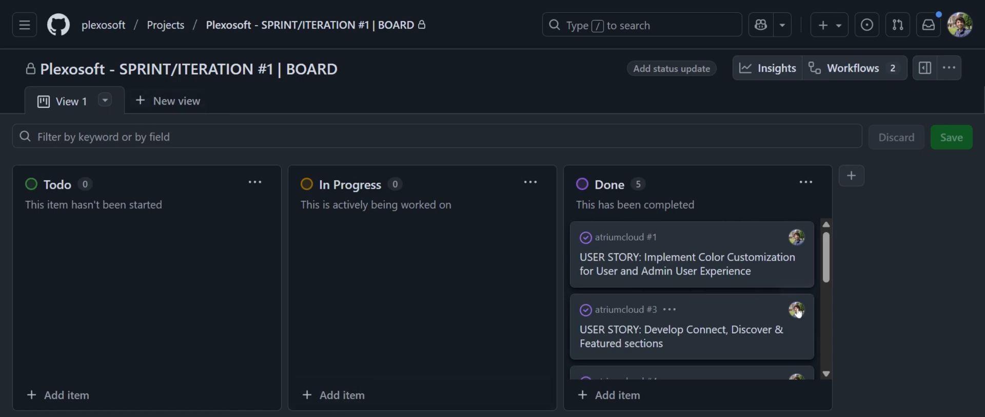
{"action": "left_click_drag", "start_coordinate": [677, 275], "coordinate": [723, 239]}
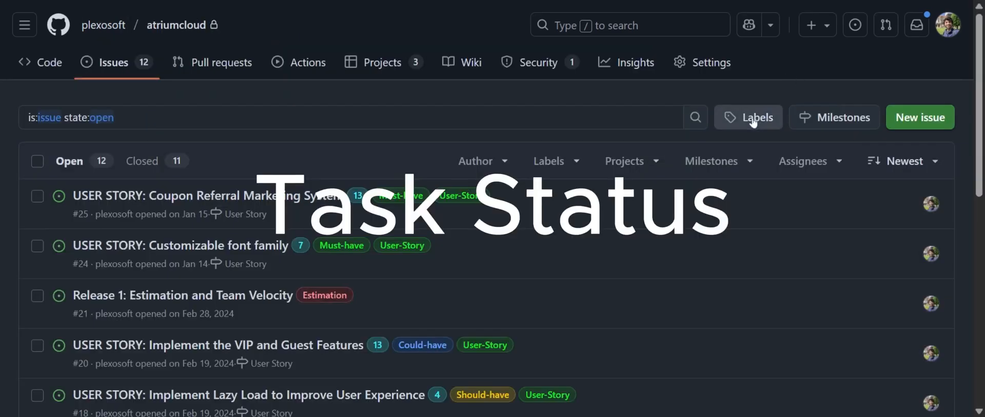
Open the labels of the atriumcloud issues and review the whole list with its descriptions
{"action": "left_click", "coordinate": [753, 121]}
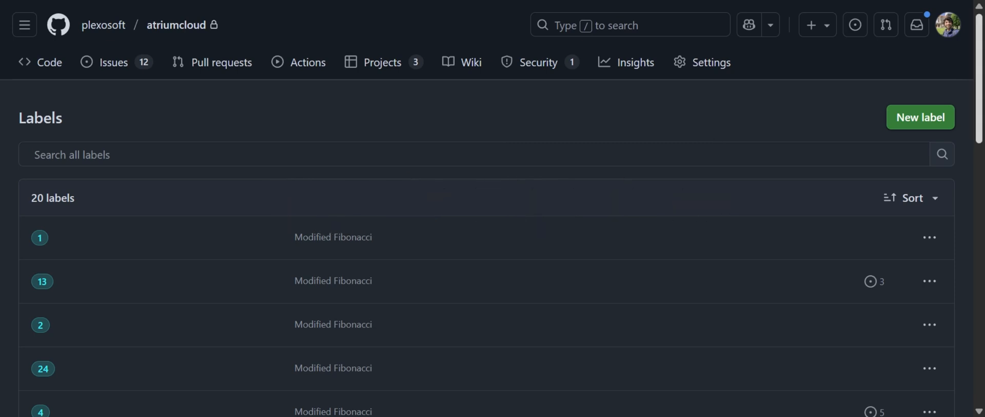
{"action": "scroll", "coordinate": [715, 138], "scroll_direction": "down", "scroll_amount": 3}
{"action": "scroll", "coordinate": [976, 229], "scroll_direction": "down", "scroll_amount": 7}
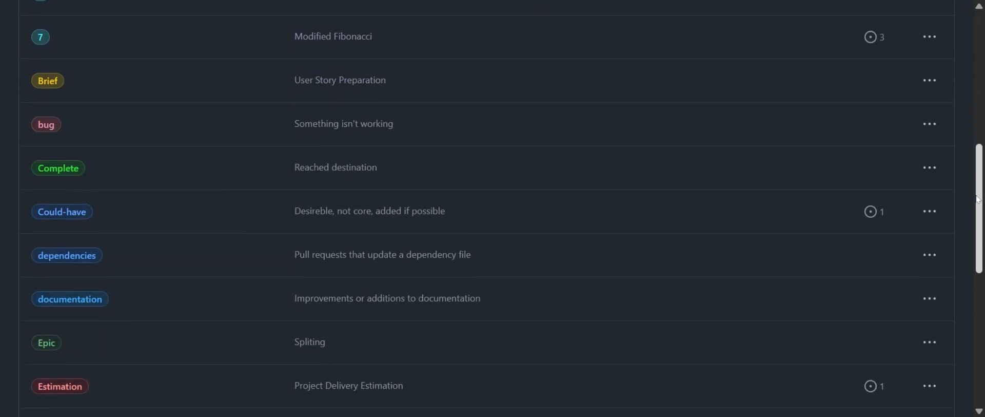
{"action": "left_click_drag", "start_coordinate": [976, 229], "coordinate": [980, 68]}
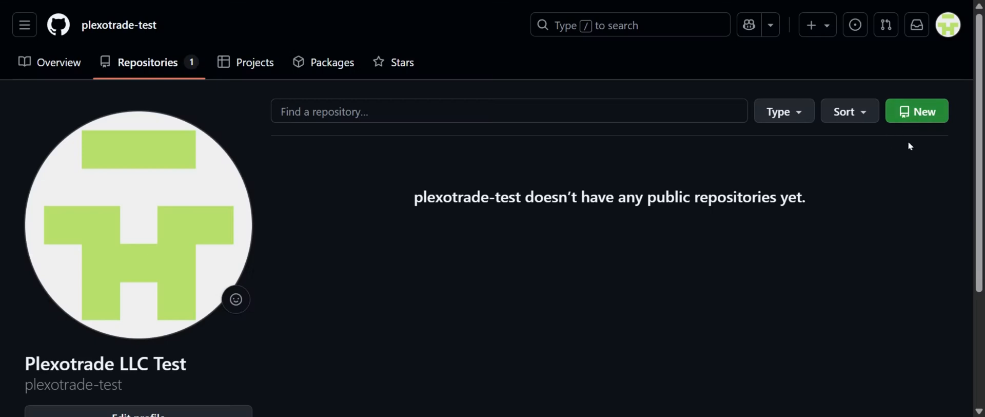
Start a new repository named branding-project-1 with the description "Complete branding package" and set its visibility to Private
{"action": "left_click", "coordinate": [921, 117]}
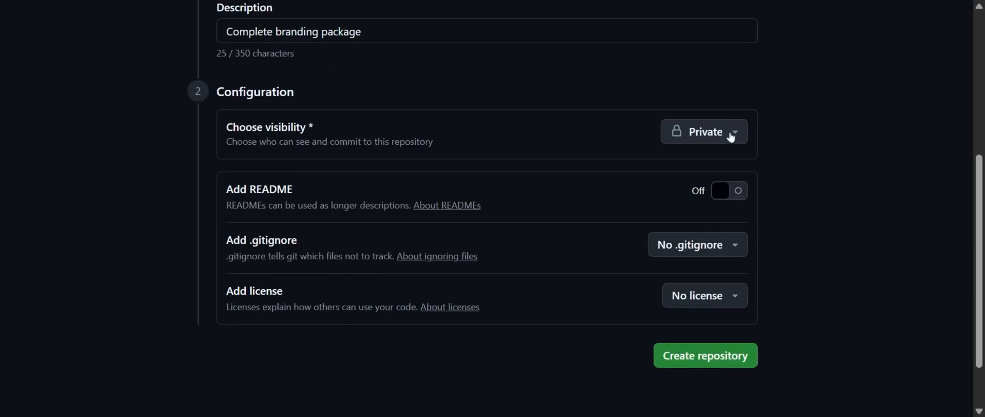
{"action": "left_click", "coordinate": [736, 132]}
{"action": "left_click", "coordinate": [736, 132]}
{"action": "left_click", "coordinate": [736, 132]}
{"action": "left_click", "coordinate": [734, 217]}
Include a README and the MIT License, and create the repository
{"action": "left_click", "coordinate": [735, 188]}
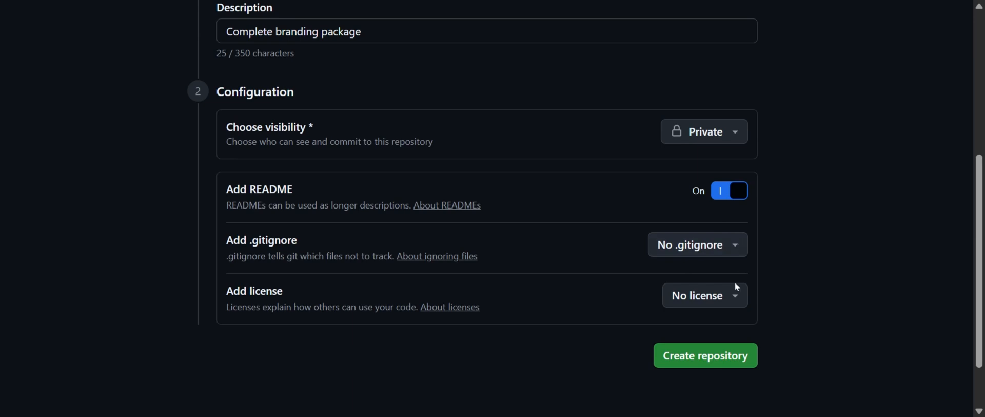
{"action": "left_click", "coordinate": [735, 295]}
{"action": "left_click", "coordinate": [749, 119]}
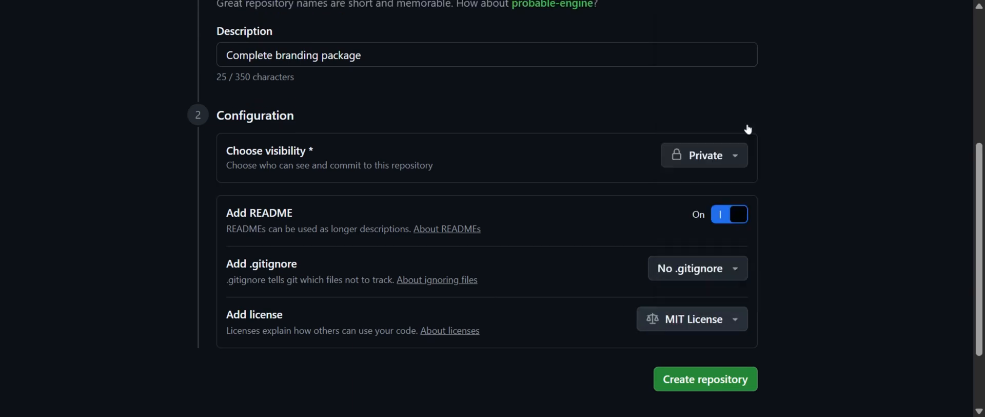
{"action": "scroll", "coordinate": [823, 303], "scroll_direction": "down", "scroll_amount": 2}
{"action": "left_click", "coordinate": [734, 303]}
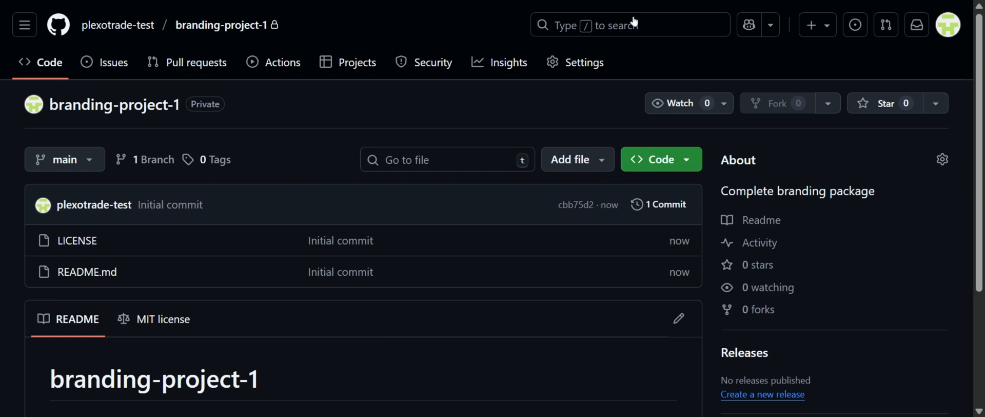
Look over the new repository's page and the plexosoft issues-templates repository, and return to branding-project-1
{"action": "scroll", "coordinate": [527, 127], "scroll_direction": "down", "scroll_amount": 3}
{"action": "scroll", "coordinate": [492, 206], "scroll_direction": "up", "scroll_amount": 3}
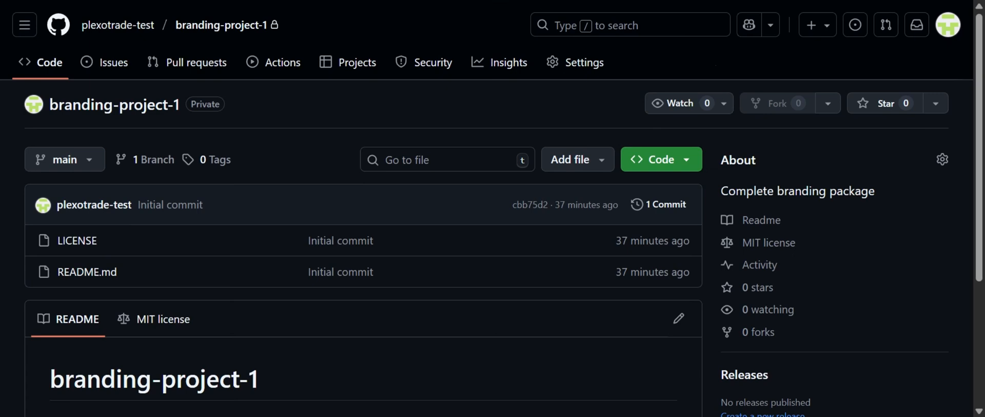
{"action": "key", "text": "Return"}
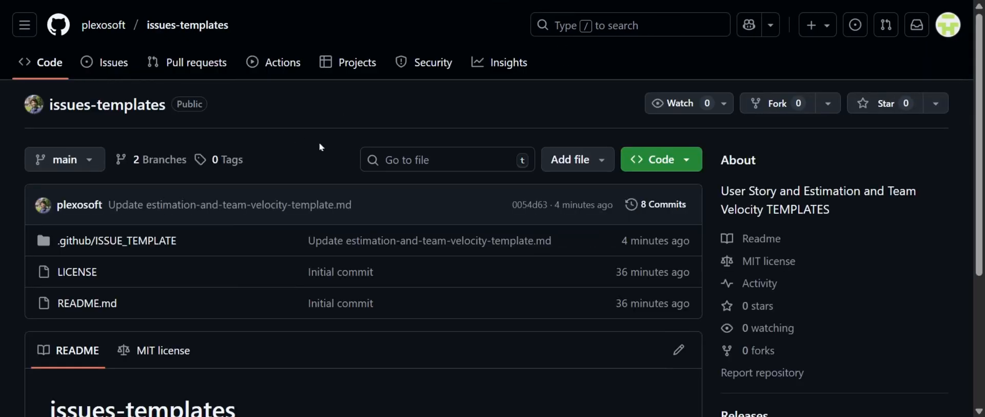
{"action": "left_click", "coordinate": [337, 1]}
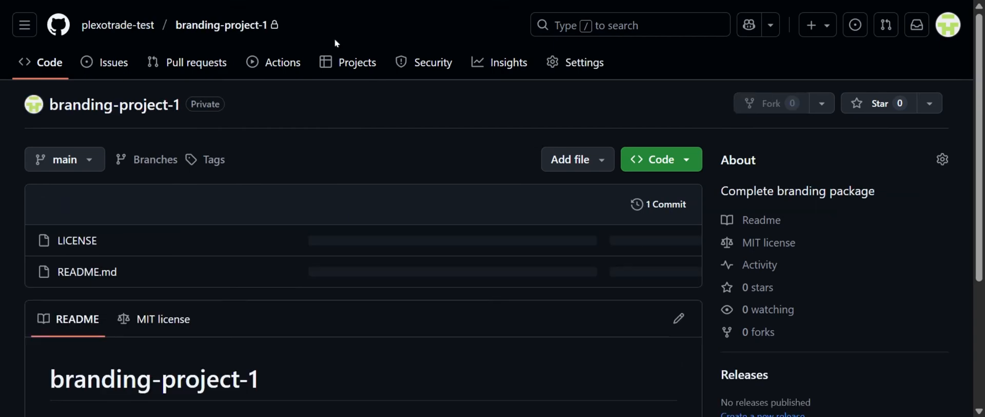
Open the issue template setup from the branding-project-1 repository settings and add a custom template
{"action": "left_click", "coordinate": [586, 64]}
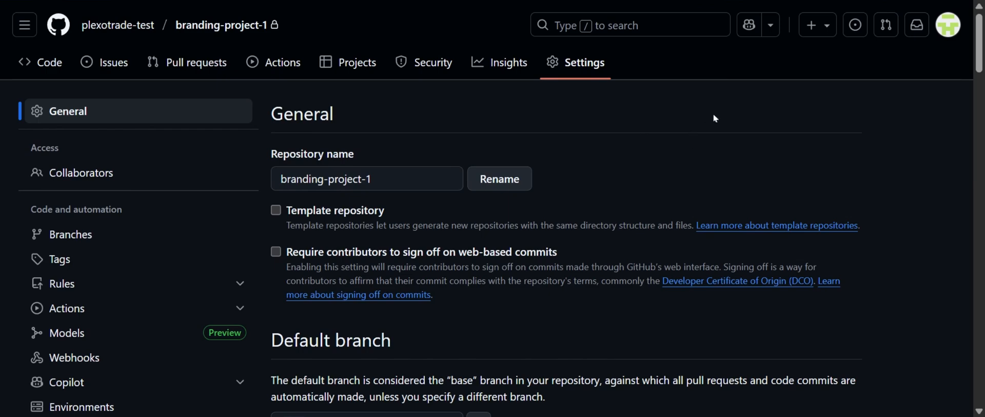
{"action": "scroll", "coordinate": [716, 118], "scroll_direction": "down", "scroll_amount": 6}
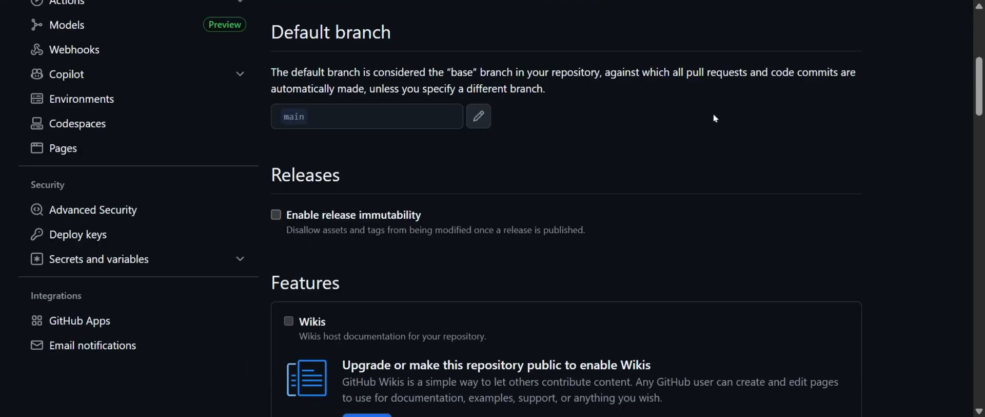
{"action": "scroll", "coordinate": [715, 118], "scroll_direction": "down", "scroll_amount": 6}
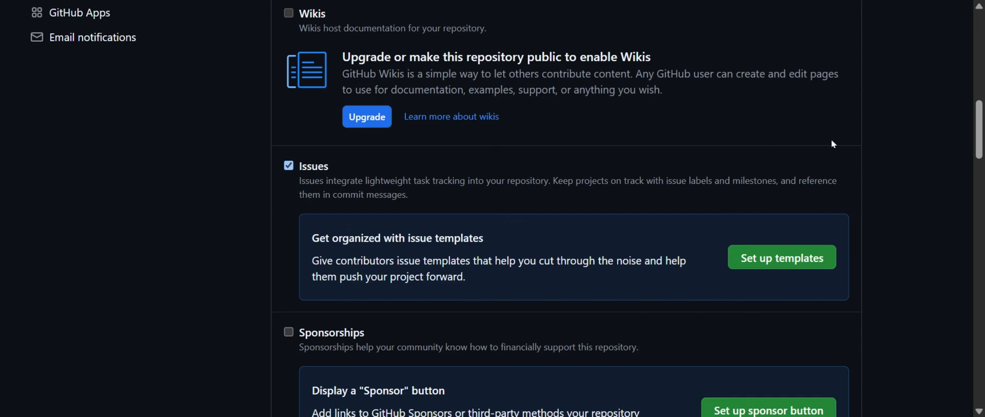
{"action": "scroll", "coordinate": [836, 117], "scroll_direction": "up", "scroll_amount": 3}
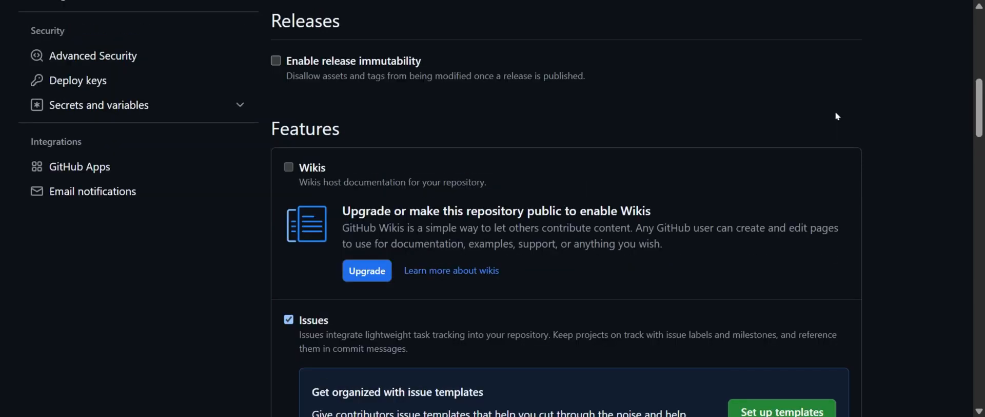
{"action": "scroll", "coordinate": [837, 116], "scroll_direction": "down", "scroll_amount": 3}
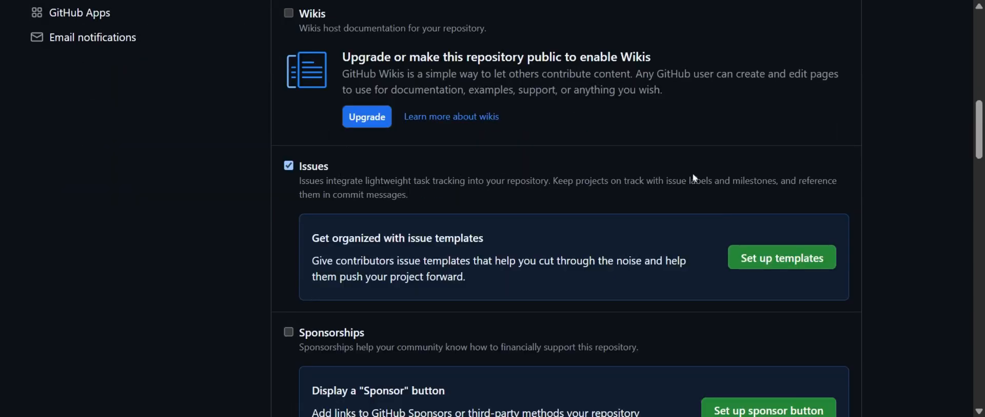
{"action": "left_click", "coordinate": [781, 264]}
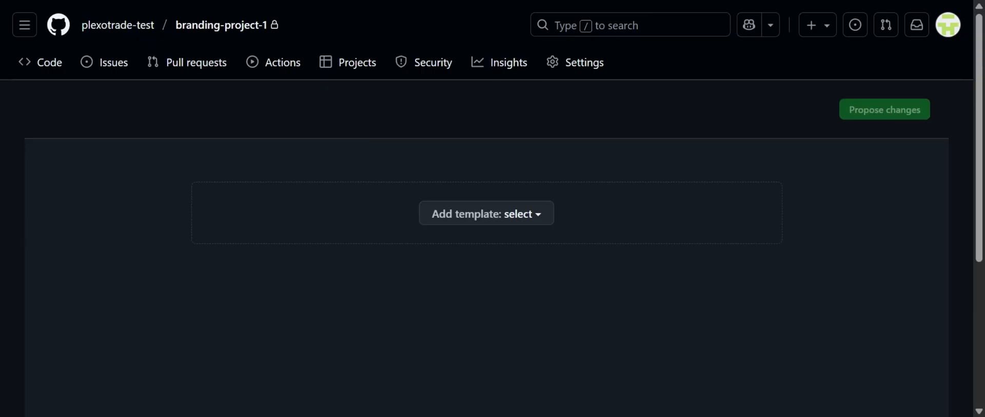
{"action": "left_click", "coordinate": [527, 214]}
{"action": "left_click", "coordinate": [525, 340]}
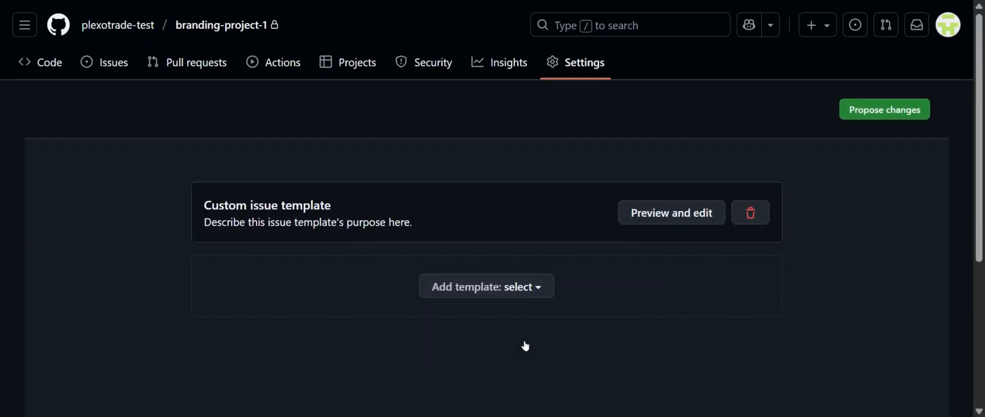
Open the custom issue template for editing and clear its template content
{"action": "scroll", "coordinate": [649, 309], "scroll_direction": "down", "scroll_amount": 2}
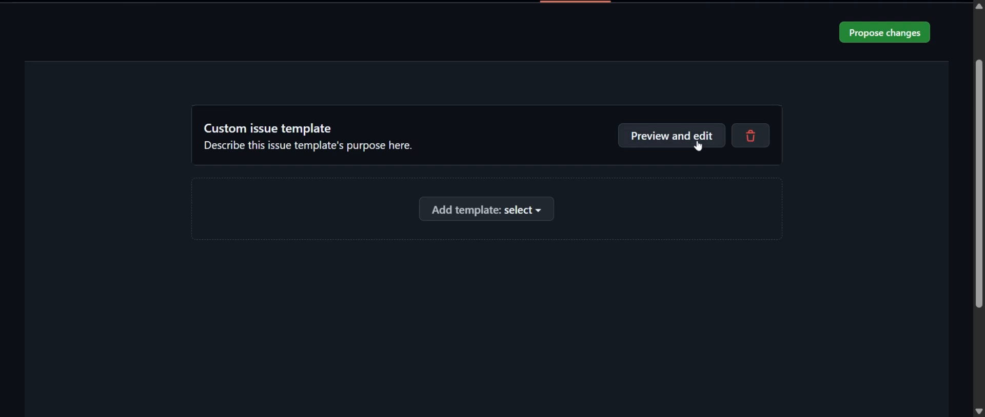
{"action": "left_click", "coordinate": [699, 147]}
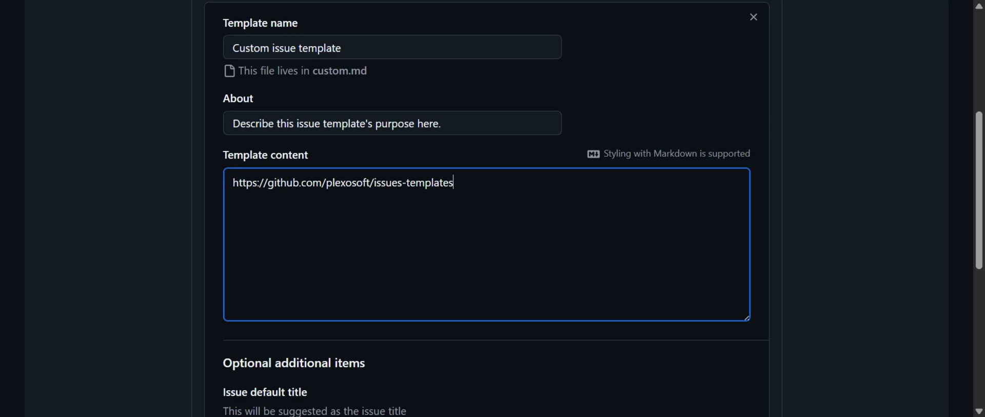
{"action": "key", "text": "ctrl+a"}
{"action": "key", "text": "BackSpace"}
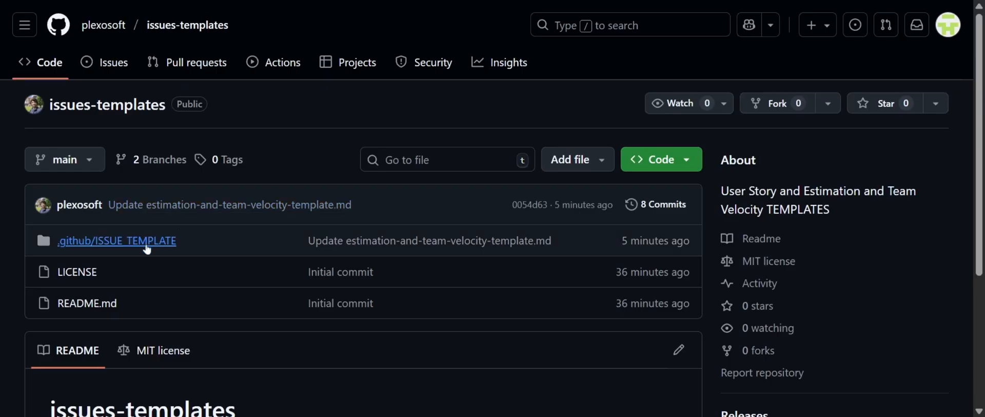
Open user-story-template.md in the .github/ISSUE_TEMPLATE folder of the plexosoft issues-templates repository and copy its contents
{"action": "left_click", "coordinate": [167, 243]}
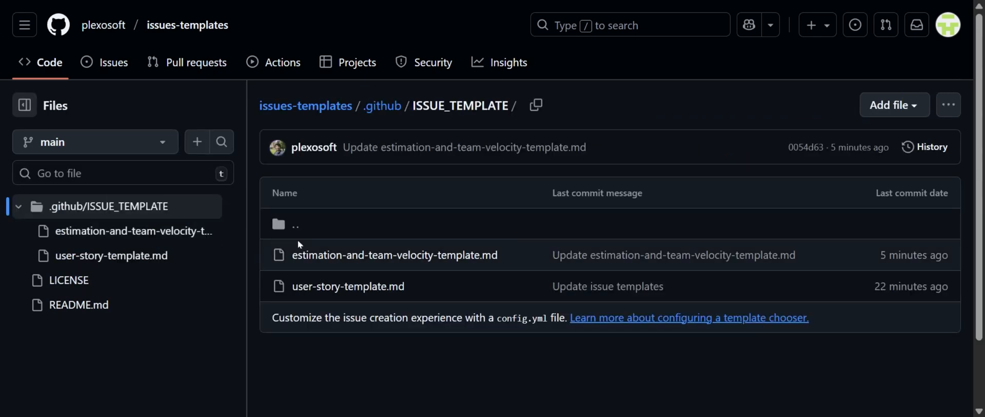
{"action": "scroll", "coordinate": [297, 240], "scroll_direction": "down", "scroll_amount": 2}
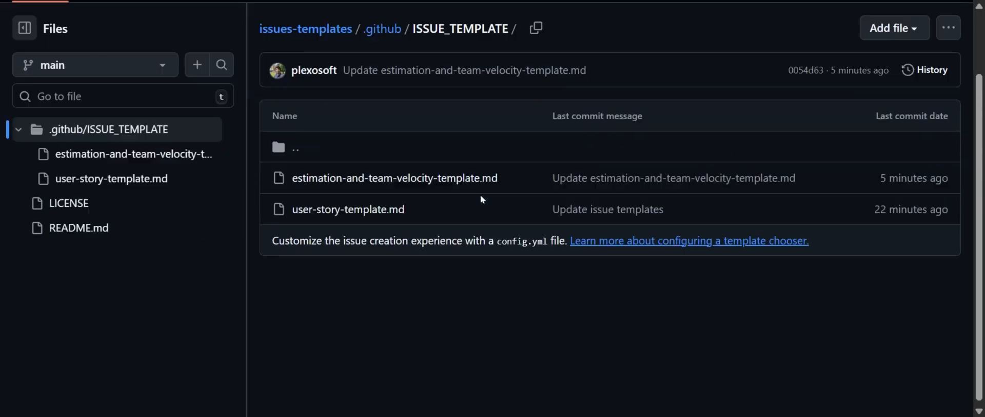
{"action": "left_click", "coordinate": [350, 216]}
{"action": "scroll", "coordinate": [596, 189], "scroll_direction": "down", "scroll_amount": 10}
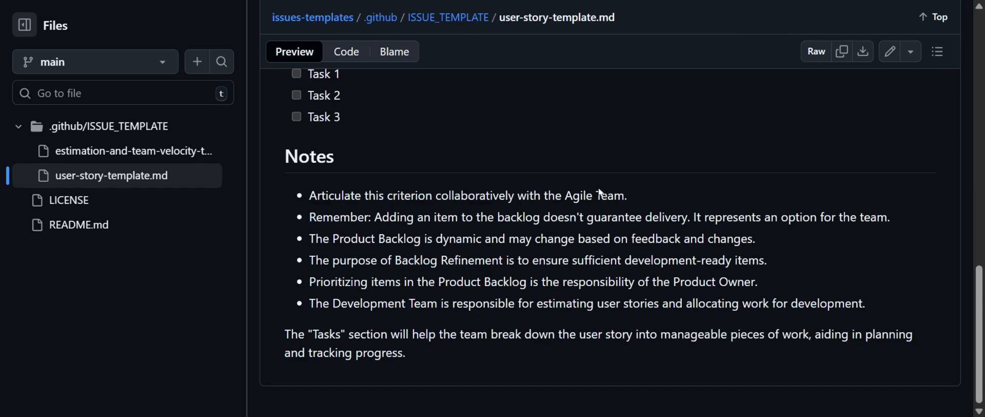
{"action": "scroll", "coordinate": [606, 194], "scroll_direction": "up", "scroll_amount": 10}
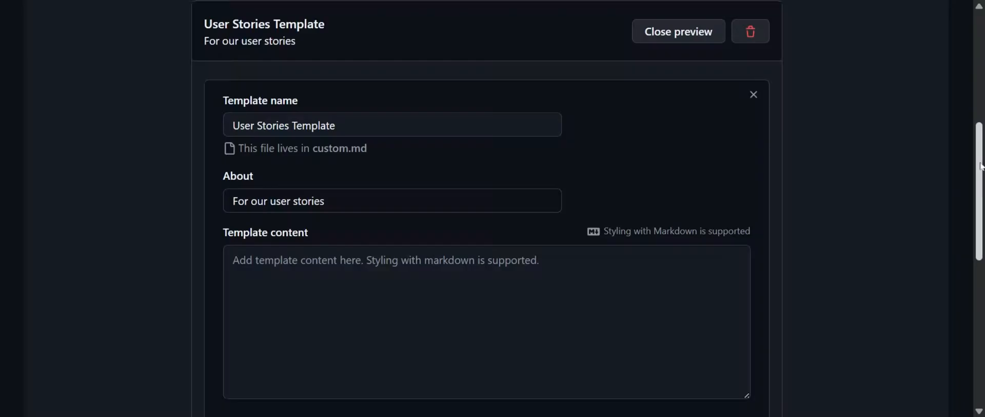
Paste the copied user story markdown as the User Stories Template's content and remove the front matter above the User Story heading
{"action": "scroll", "coordinate": [762, 272], "scroll_direction": "down", "scroll_amount": 2}
{"action": "left_click", "coordinate": [734, 269]}
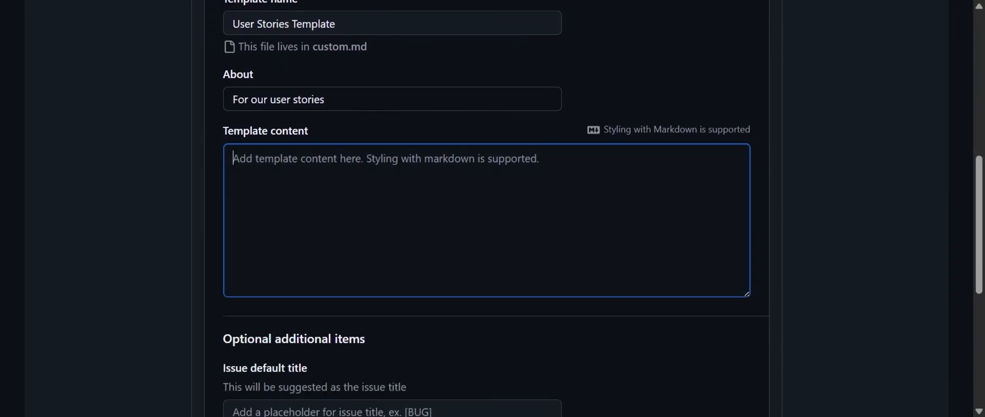
{"action": "key", "text": "ctrl+v"}
{"action": "scroll", "coordinate": [542, 222], "scroll_direction": "up", "scroll_amount": 10}
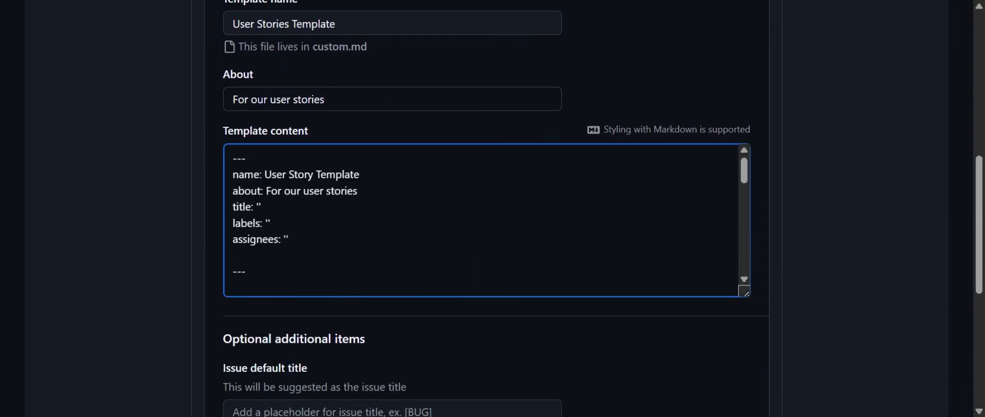
{"action": "scroll", "coordinate": [529, 279], "scroll_direction": "down", "scroll_amount": 2}
{"action": "left_click_drag", "start_coordinate": [246, 270], "coordinate": [200, 162]}
{"action": "key", "text": "Delete"}
{"action": "key", "text": "Delete"}
{"action": "key", "text": "Delete"}
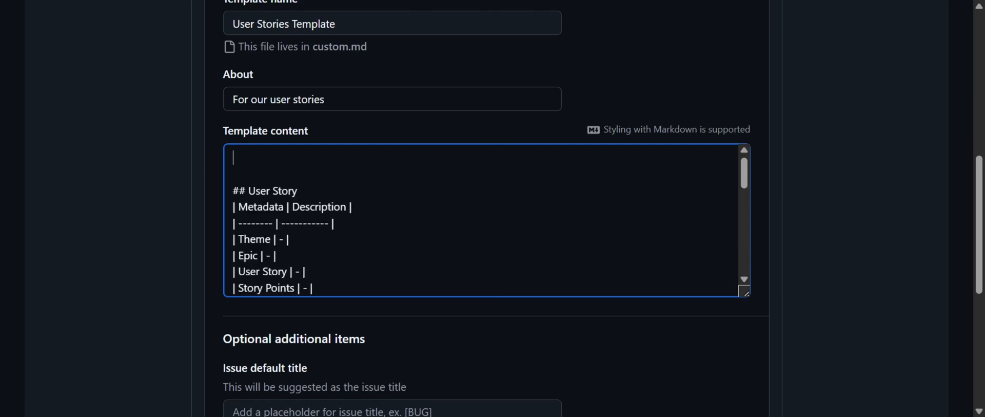
{"action": "left_click", "coordinate": [896, 206]}
{"action": "left_click", "coordinate": [606, 191]}
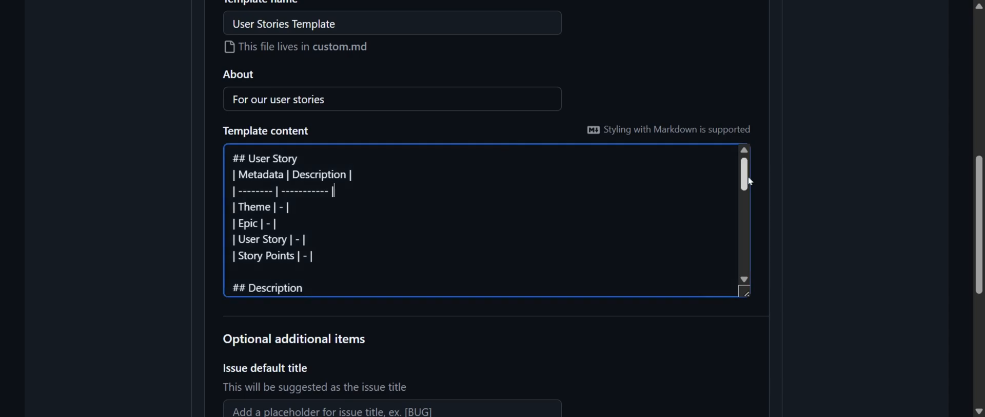
{"action": "left_click_drag", "start_coordinate": [748, 180], "coordinate": [736, 163]}
{"action": "left_click", "coordinate": [811, 194]}
Propose the issue template changes and commit them directly to the main branch with the message "Update issue templates"
{"action": "scroll", "coordinate": [827, 189], "scroll_direction": "down", "scroll_amount": 6}
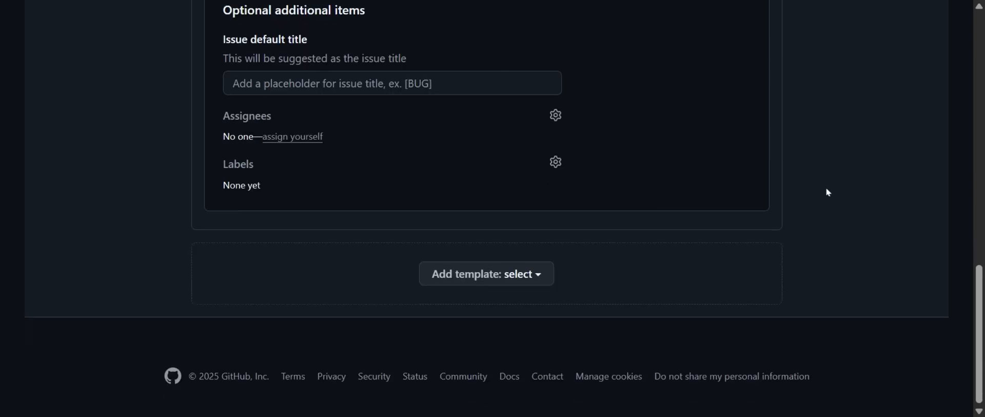
{"action": "scroll", "coordinate": [830, 189], "scroll_direction": "up", "scroll_amount": 15}
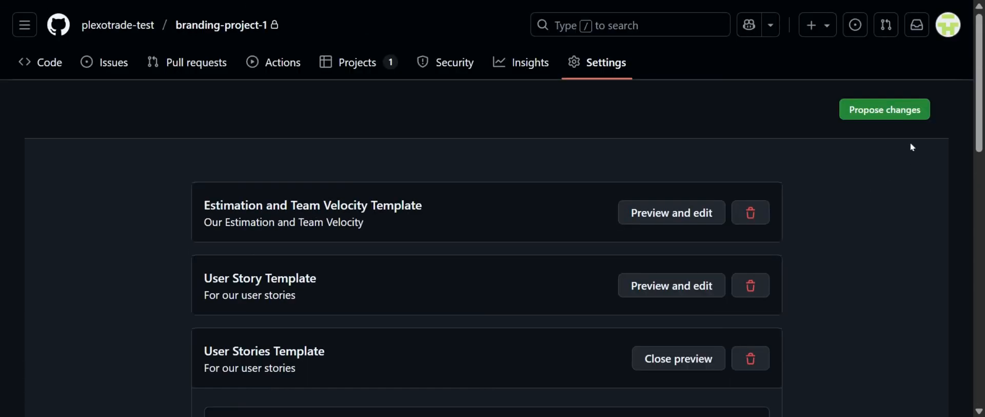
{"action": "left_click", "coordinate": [901, 109]}
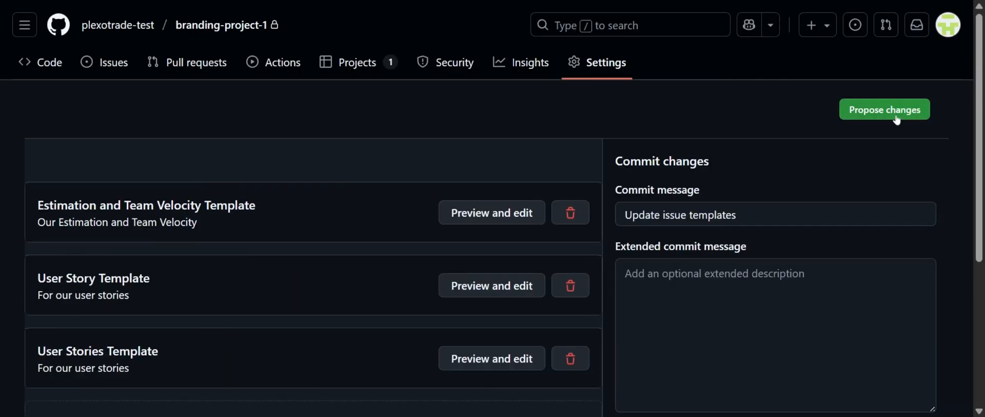
{"action": "scroll", "coordinate": [862, 134], "scroll_direction": "down", "scroll_amount": 3}
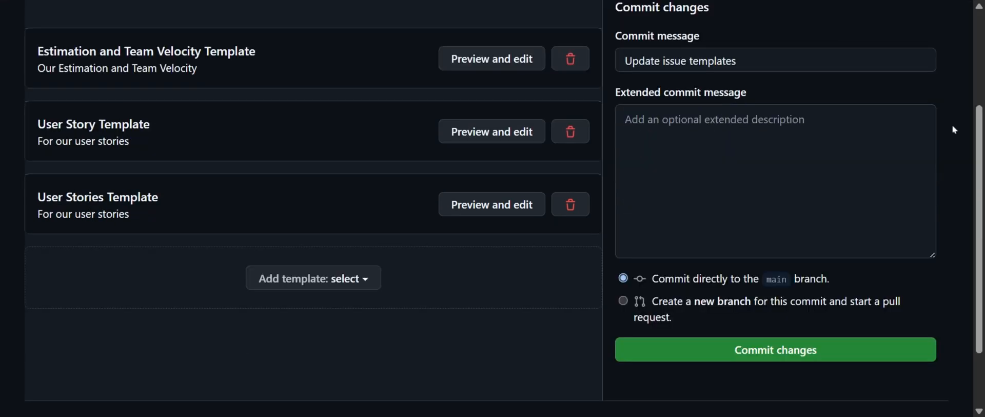
{"action": "scroll", "coordinate": [863, 134], "scroll_direction": "up", "scroll_amount": 2}
{"action": "scroll", "coordinate": [862, 134], "scroll_direction": "down", "scroll_amount": 3}
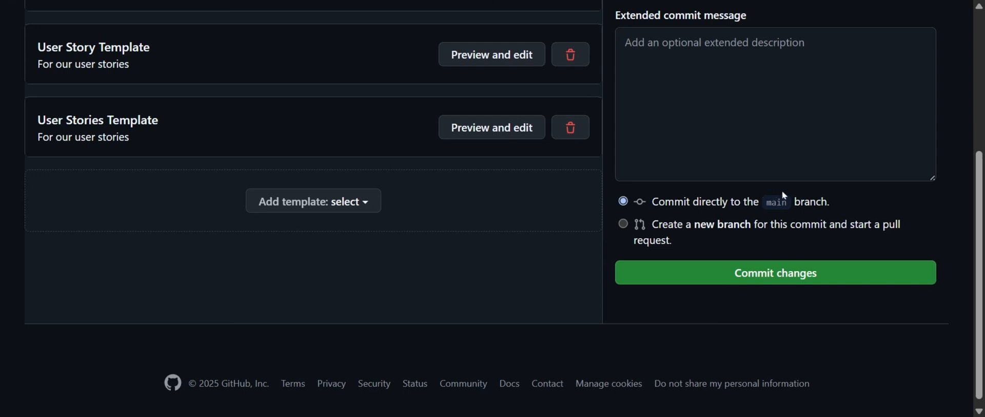
{"action": "scroll", "coordinate": [822, 185], "scroll_direction": "down", "scroll_amount": 1}
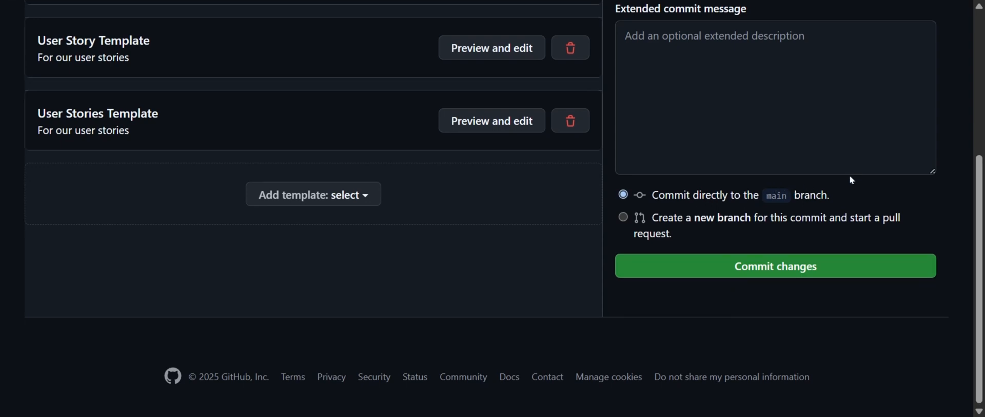
{"action": "left_click", "coordinate": [785, 271]}
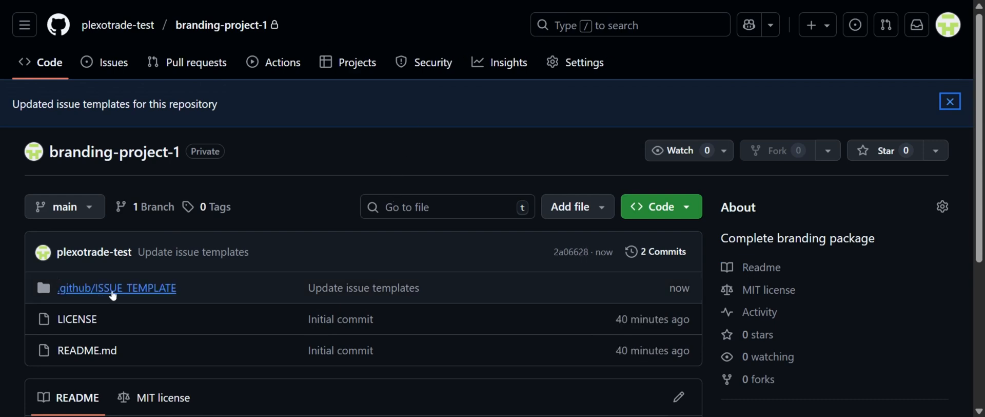
Check the committed user-story-template.md in branding-project-1's .github/ISSUE_TEMPLATE folder and return to the repository's main page
{"action": "left_click", "coordinate": [82, 288]}
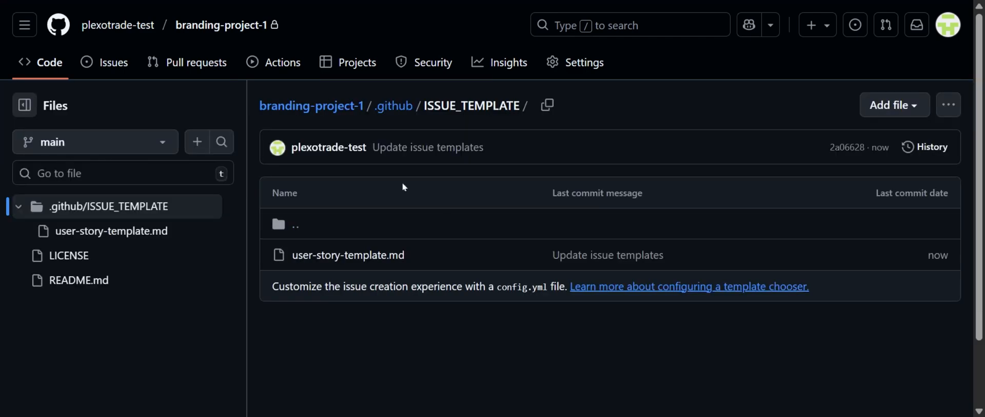
{"action": "left_click", "coordinate": [343, 257]}
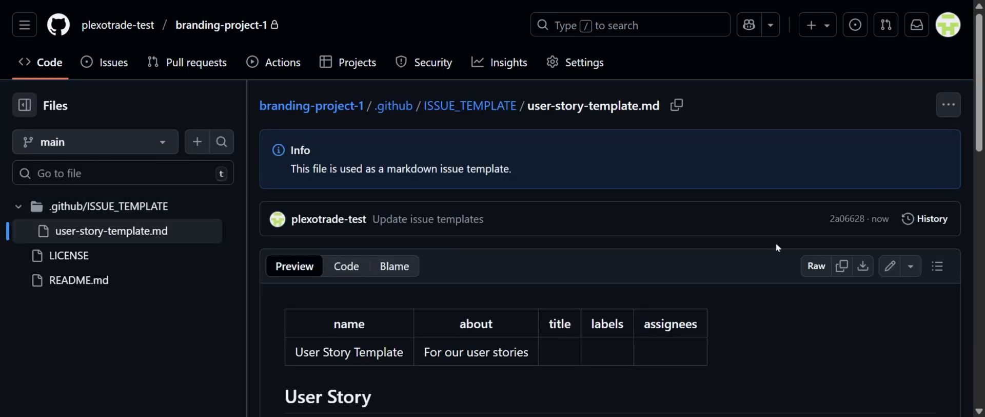
{"action": "scroll", "coordinate": [774, 246], "scroll_direction": "down", "scroll_amount": 5}
{"action": "scroll", "coordinate": [616, 246], "scroll_direction": "down", "scroll_amount": 8}
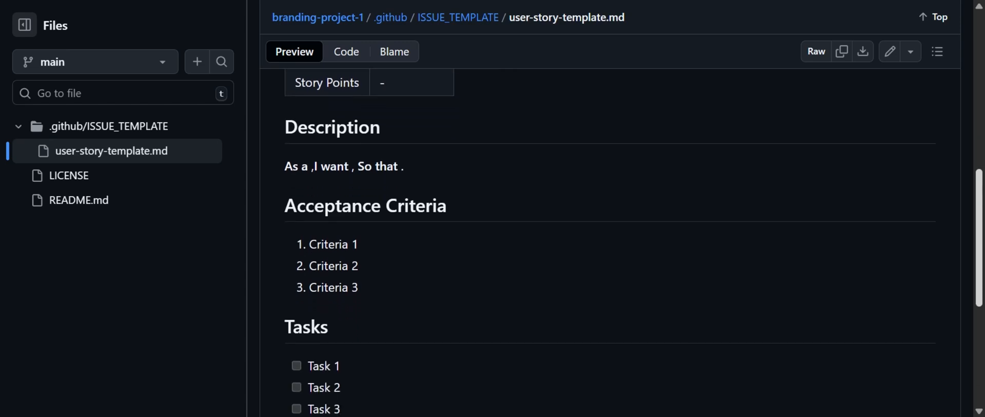
{"action": "scroll", "coordinate": [616, 247], "scroll_direction": "up", "scroll_amount": 6}
{"action": "left_click_drag", "start_coordinate": [979, 281], "coordinate": [980, 136]}
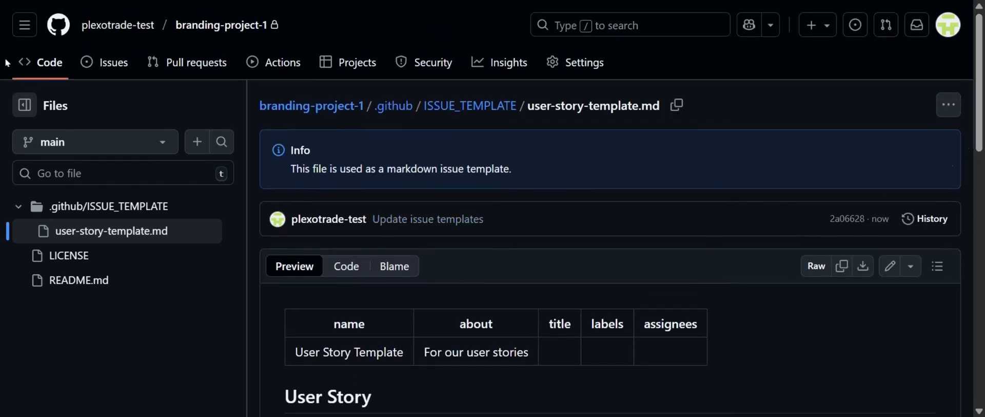
{"action": "left_click", "coordinate": [41, 74]}
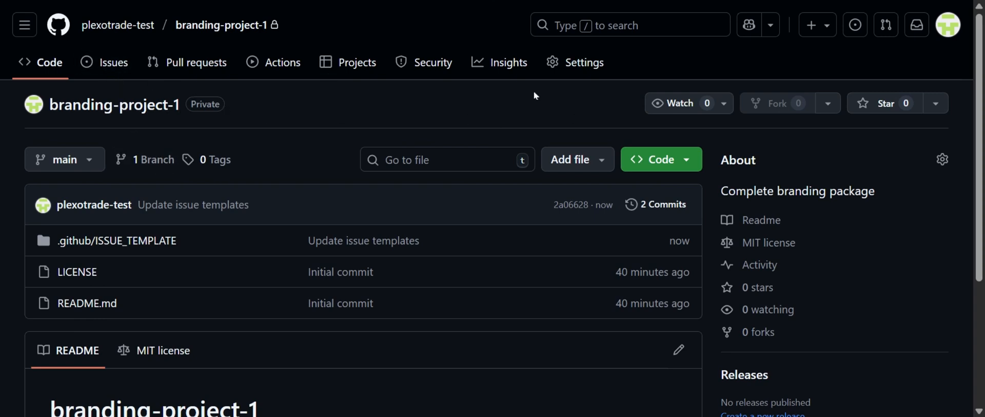
Add another custom issue template through the branding-project-1 repository settings and open it for editing
{"action": "left_click", "coordinate": [595, 69]}
{"action": "scroll", "coordinate": [624, 155], "scroll_direction": "down", "scroll_amount": 13}
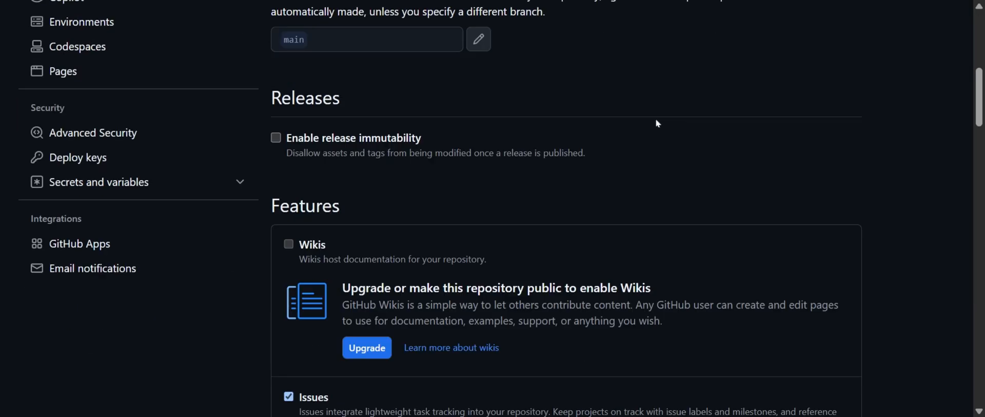
{"action": "left_click", "coordinate": [793, 266]}
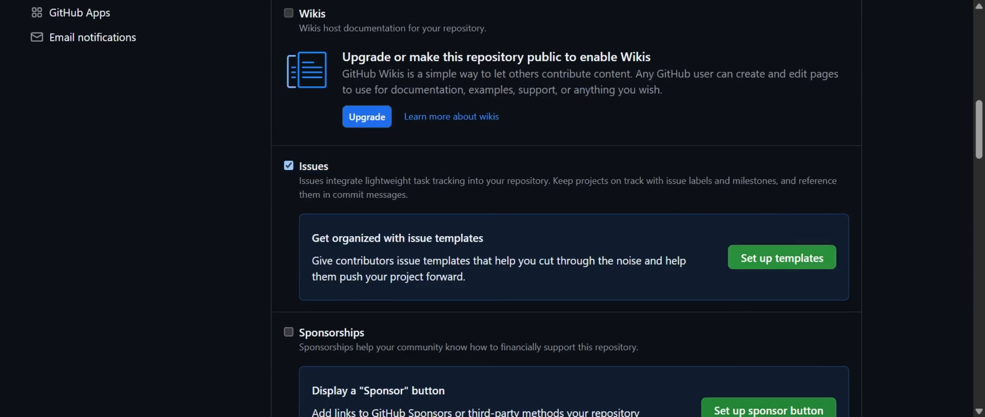
{"action": "left_click", "coordinate": [537, 210]}
{"action": "left_click", "coordinate": [517, 335]}
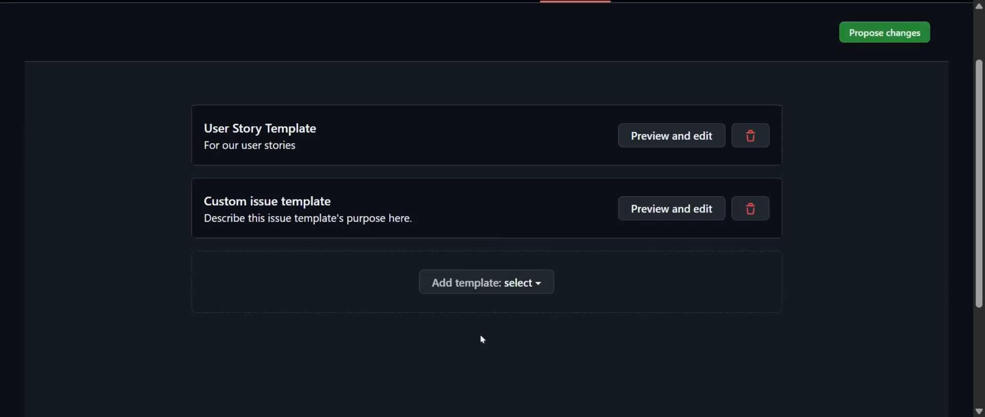
{"action": "left_click_drag", "start_coordinate": [336, 201], "coordinate": [180, 201]}
{"action": "left_click", "coordinate": [670, 217]}
{"action": "left_click", "coordinate": [479, 116]}
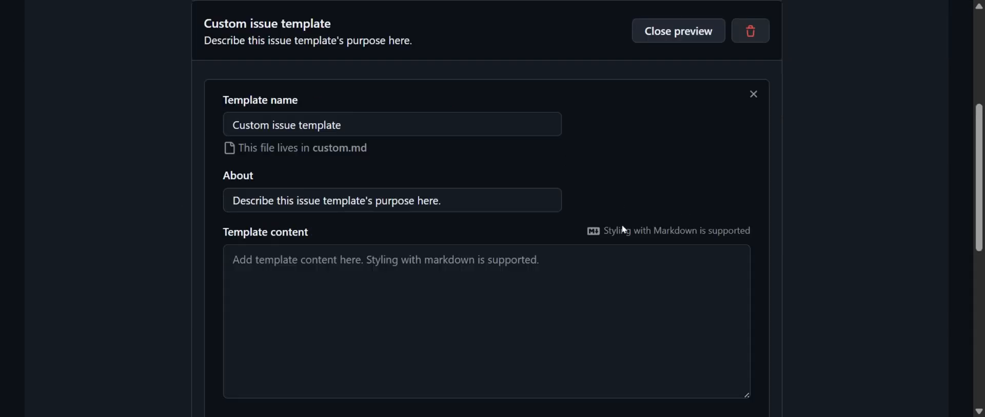
Open estimation-and-team-velocity-template.md in the issues-templates repository's .github/ISSUE_TEMPLATE folder and copy its contents
{"action": "left_click", "coordinate": [146, 242]}
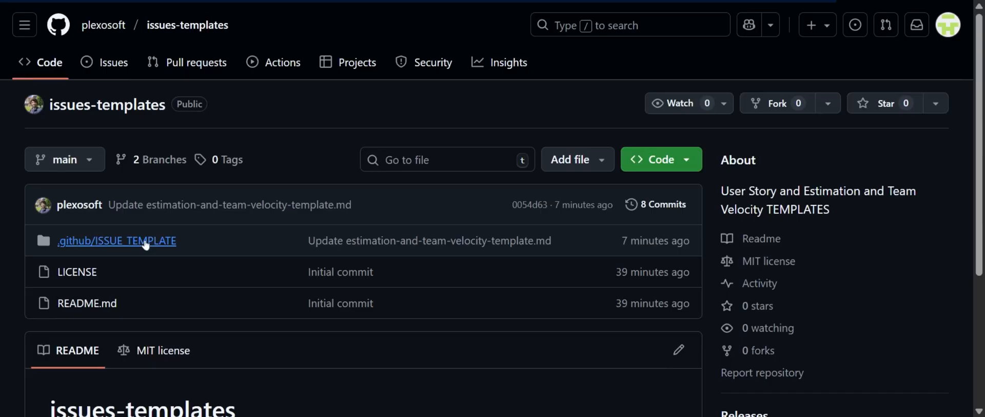
{"action": "left_click", "coordinate": [447, 257]}
{"action": "scroll", "coordinate": [699, 232], "scroll_direction": "down", "scroll_amount": 15}
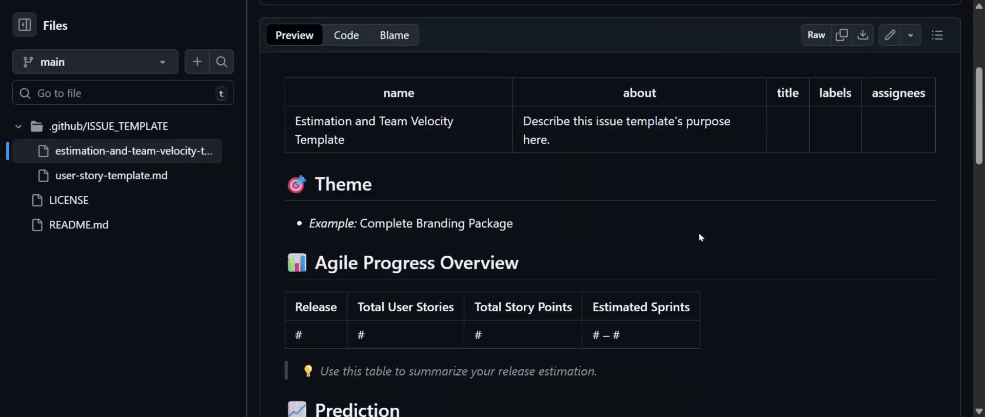
{"action": "scroll", "coordinate": [709, 229], "scroll_direction": "up", "scroll_amount": 15}
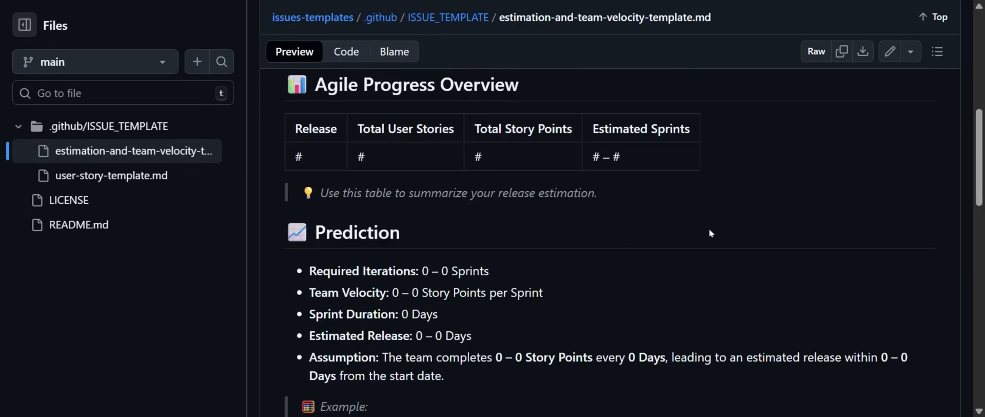
{"action": "left_click", "coordinate": [837, 265]}
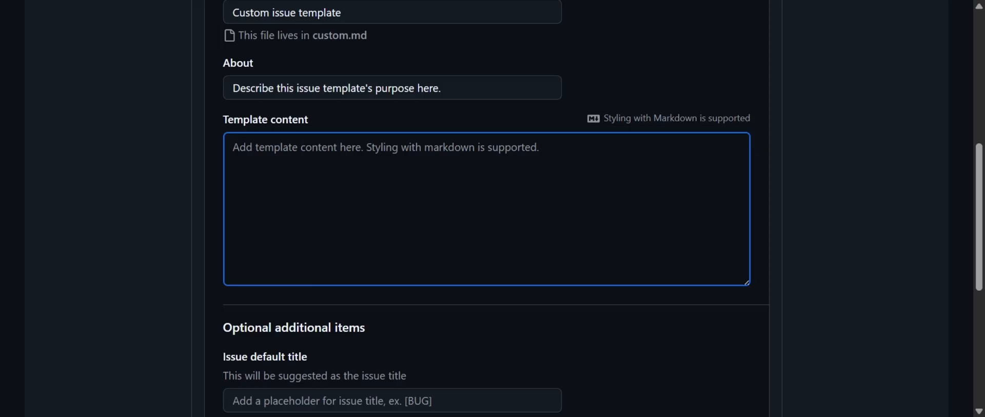
Paste the copied estimation markdown as the custom template's content and remove the front matter above the Theme heading
{"action": "key", "text": "ctrl+v"}
{"action": "scroll", "coordinate": [486, 209], "scroll_direction": "up", "scroll_amount": 15}
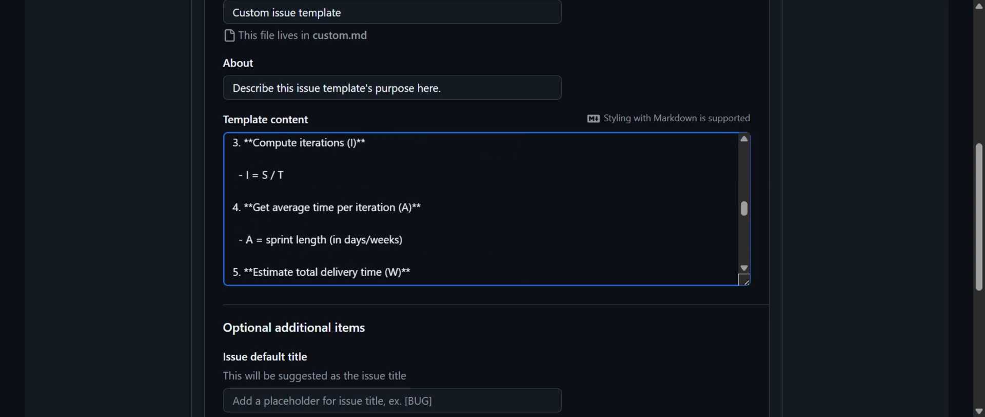
{"action": "left_click_drag", "start_coordinate": [236, 195], "coordinate": [232, 147]}
{"action": "key", "text": "Delete"}
{"action": "key", "text": "Delete"}
{"action": "key", "text": "Delete"}
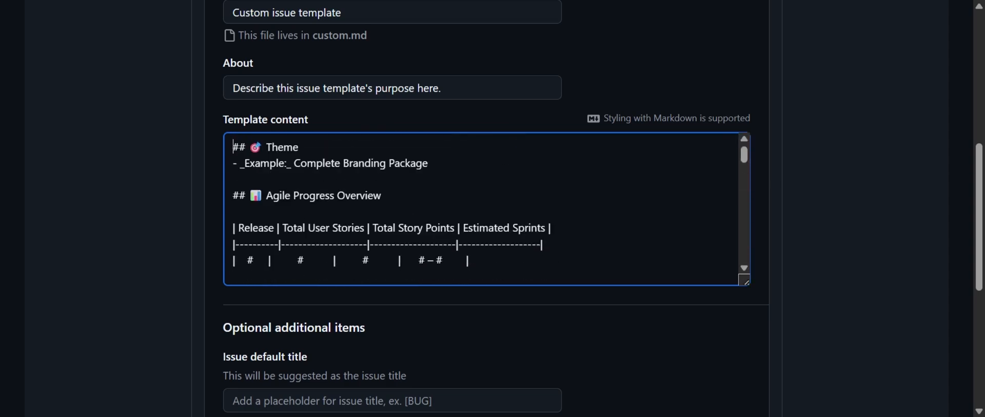
{"action": "left_click_drag", "start_coordinate": [304, 148], "coordinate": [217, 109]}
{"action": "left_click", "coordinate": [382, 196]}
{"action": "scroll", "coordinate": [459, 128], "scroll_direction": "up", "scroll_amount": 1}
{"action": "left_click", "coordinate": [458, 127]}
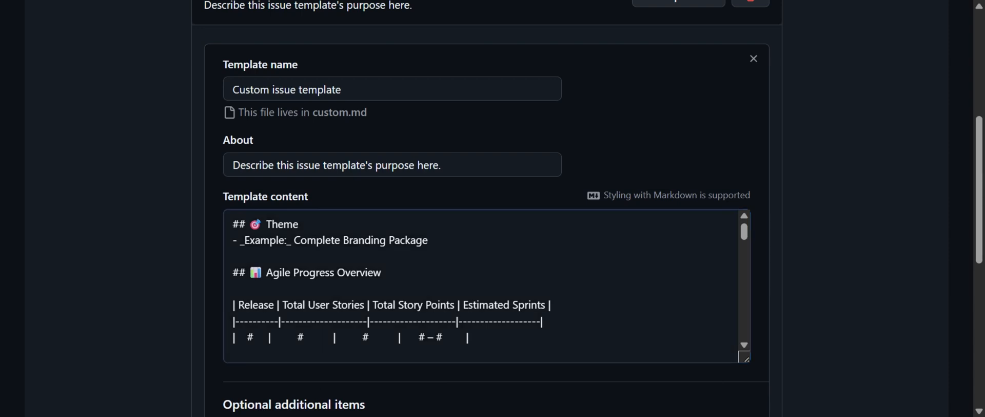
Name the custom template "Estimation and Team Velocity Template"
{"action": "left_click", "coordinate": [371, 90]}
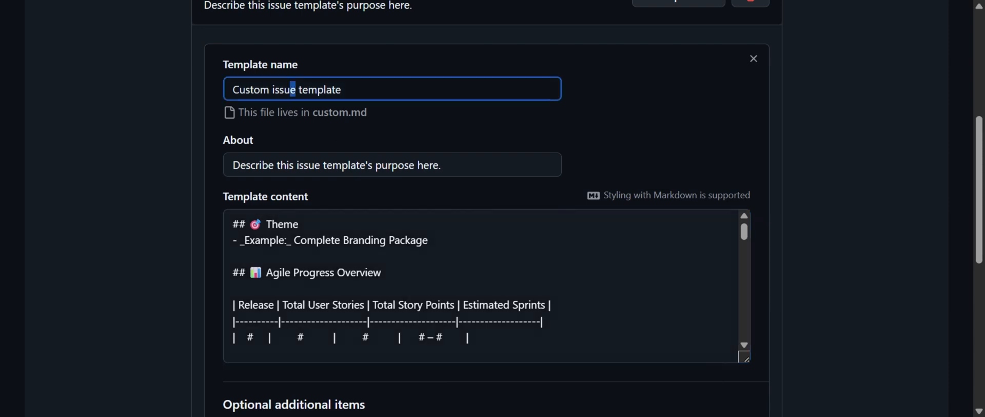
{"action": "key", "text": "ctrl+a"}
{"action": "key", "text": "ctrl+v"}
{"action": "key", "text": "Right"}
{"action": "key", "text": "Delete"}
{"action": "type", "text": "T"}
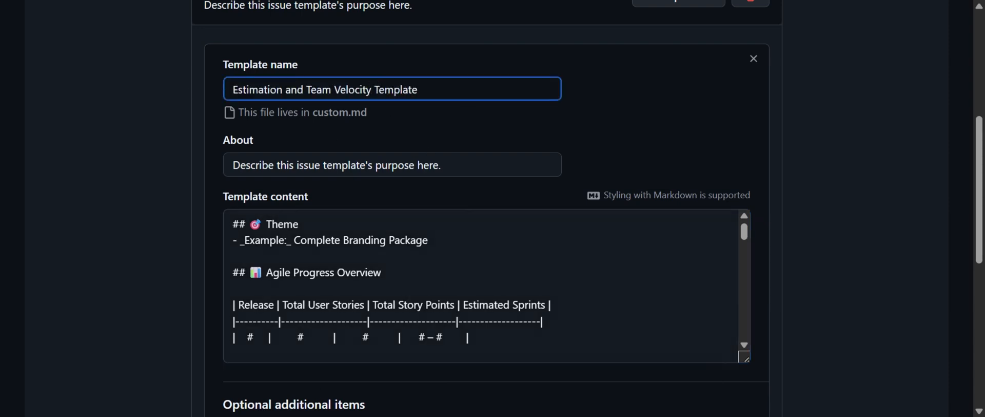
Set the template's About text to "Our Estimation and Team Velocity" and commit the template changes directly to the main branch
{"action": "key", "text": "Tab"}
{"action": "type", "text": "Our Estimation and Team Velocity"}
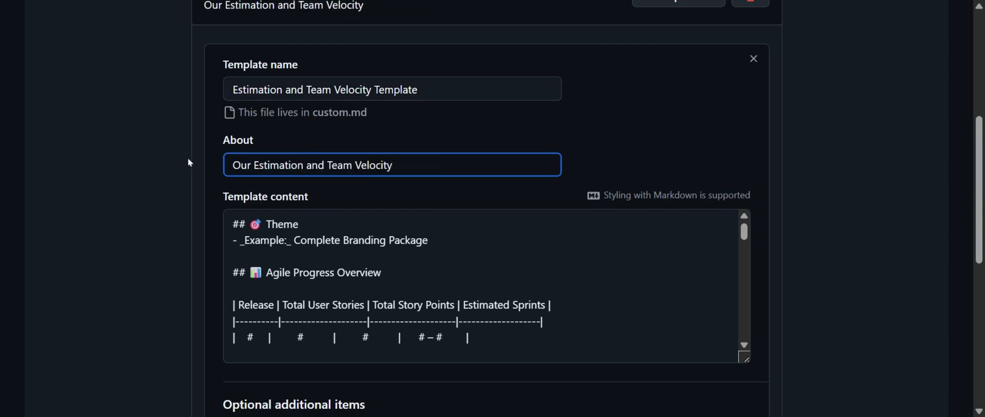
{"action": "left_click", "coordinate": [459, 183]}
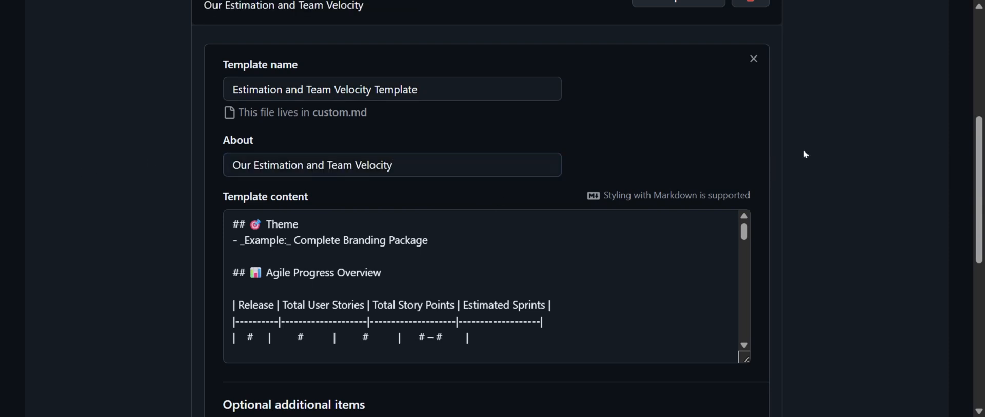
{"action": "scroll", "coordinate": [806, 154], "scroll_direction": "up", "scroll_amount": 2}
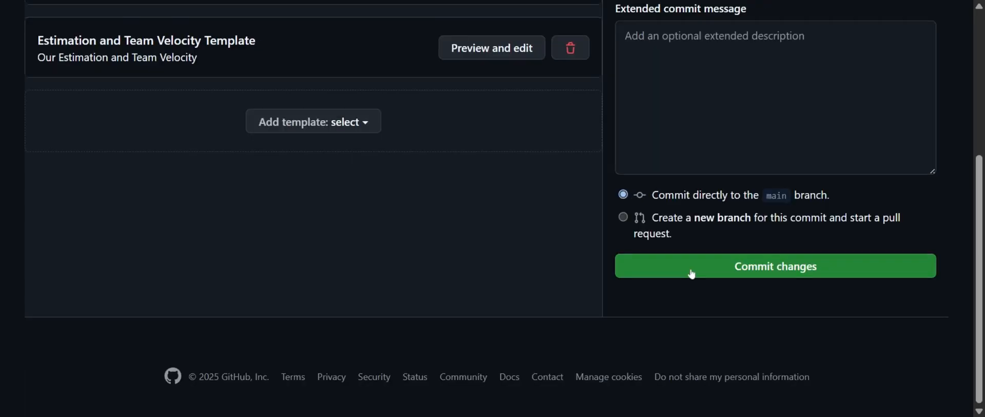
{"action": "left_click", "coordinate": [797, 268]}
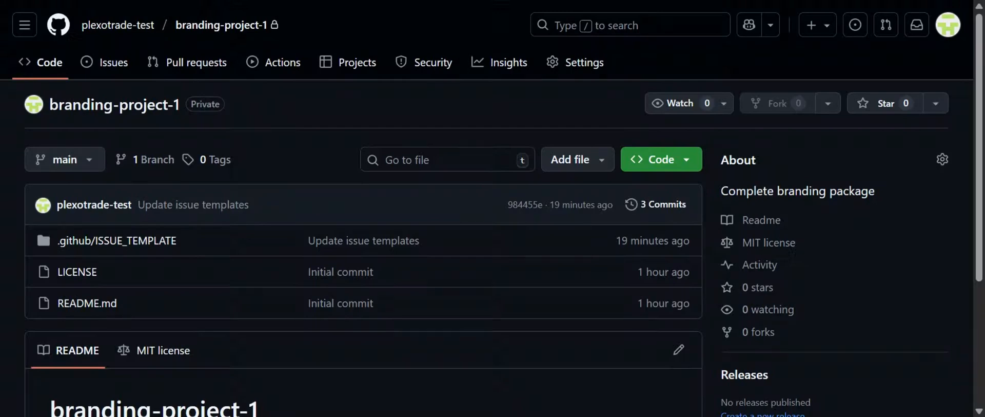
Open the issue labels of branding-project-1 and review the default labels and their descriptions
{"action": "left_click", "coordinate": [106, 69]}
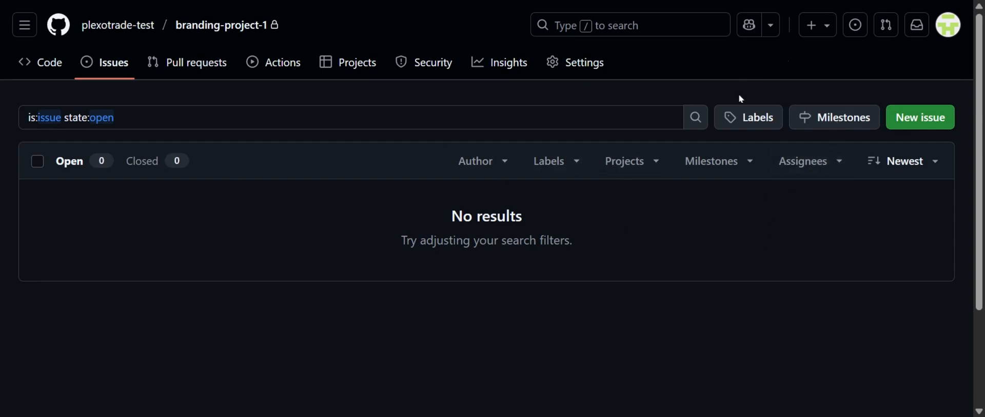
{"action": "left_click", "coordinate": [746, 124]}
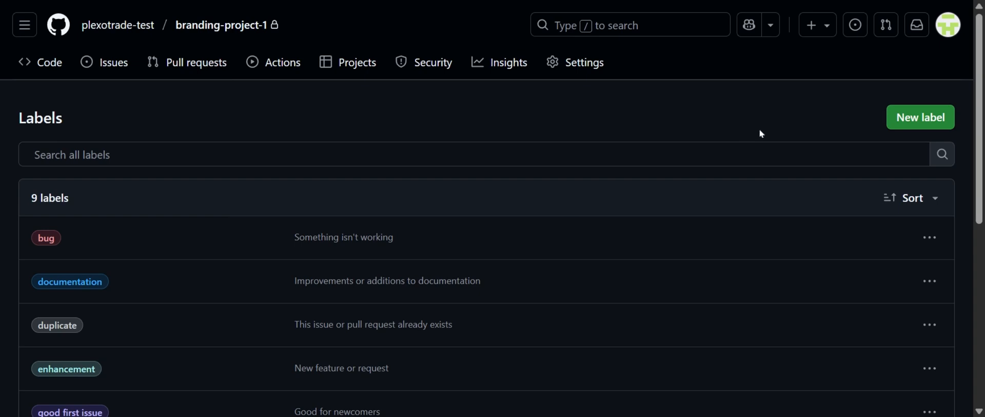
{"action": "scroll", "coordinate": [759, 128], "scroll_direction": "down", "scroll_amount": 4}
{"action": "scroll", "coordinate": [672, 17], "scroll_direction": "up", "scroll_amount": 1}
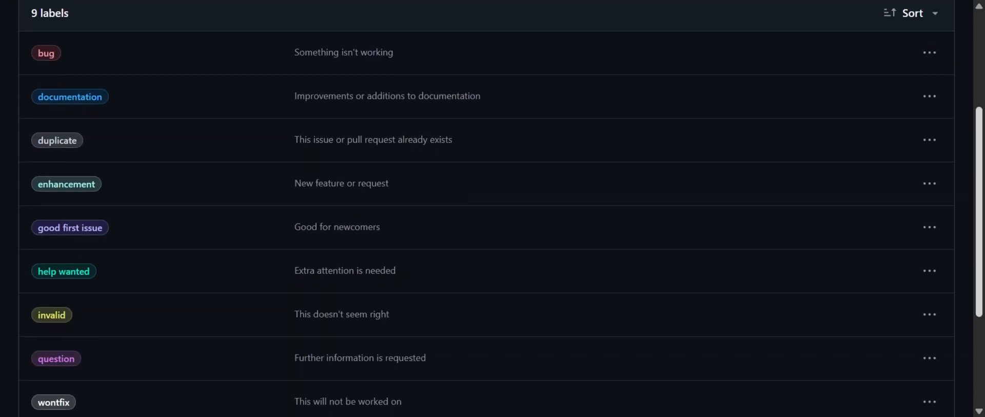
{"action": "scroll", "coordinate": [671, 16], "scroll_direction": "down", "scroll_amount": 2}
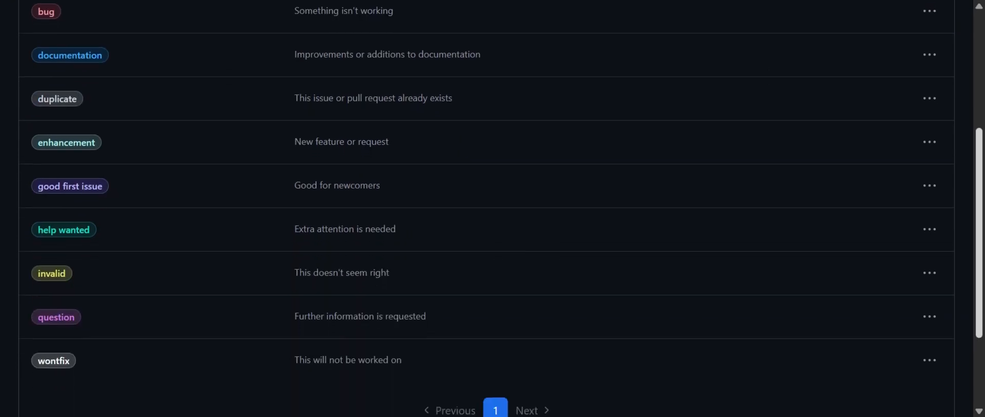
{"action": "scroll", "coordinate": [613, 2], "scroll_direction": "down", "scroll_amount": 1}
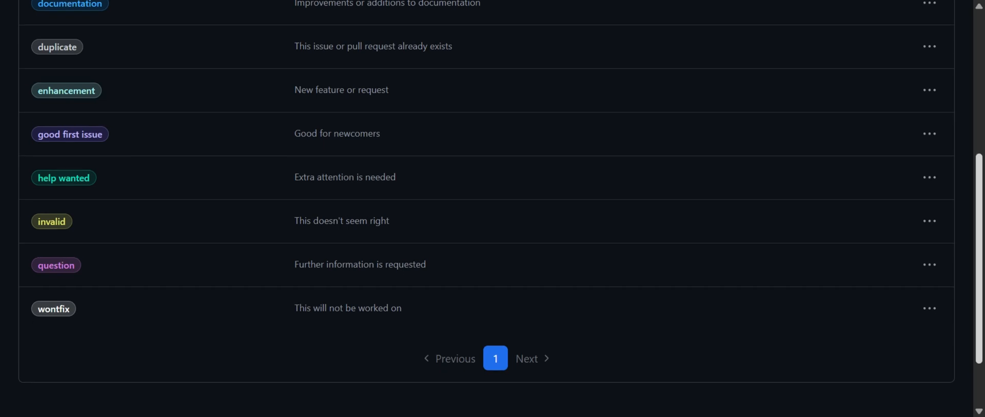
{"action": "scroll", "coordinate": [614, 3], "scroll_direction": "up", "scroll_amount": 2}
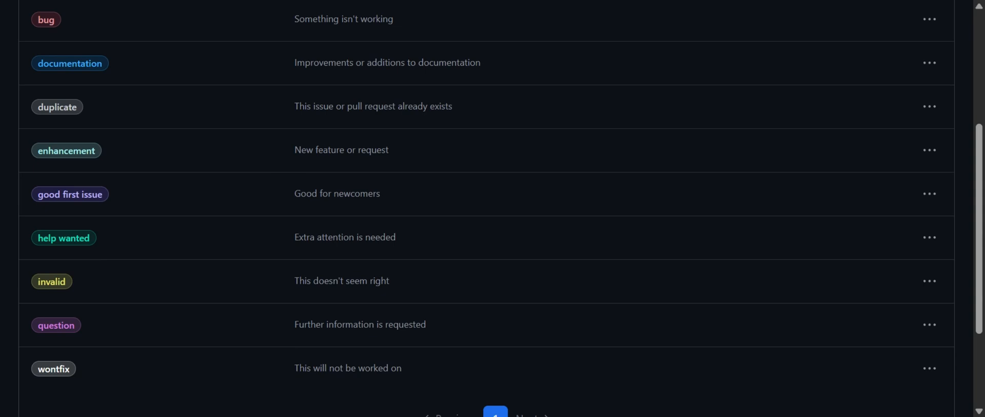
{"action": "scroll", "coordinate": [948, 144], "scroll_direction": "up", "scroll_amount": 2}
{"action": "scroll", "coordinate": [948, 144], "scroll_direction": "down", "scroll_amount": 2}
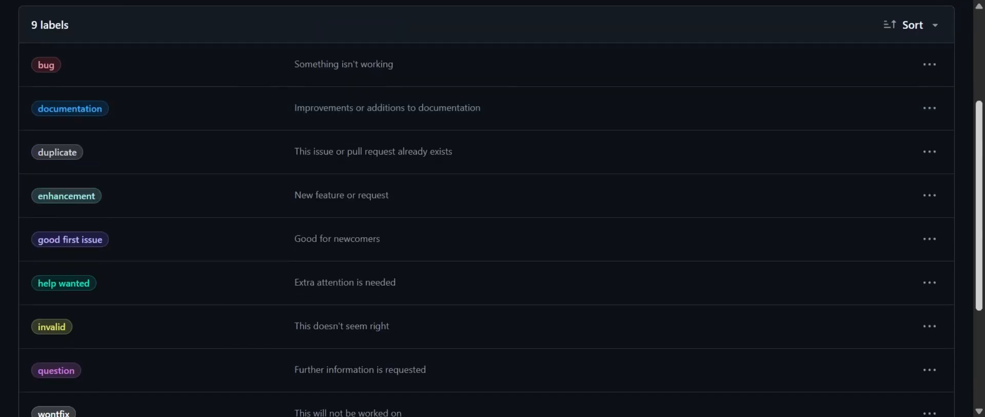
Permanently delete the enhancement, good first issue and help wanted labels from branding-project-1
{"action": "left_click", "coordinate": [930, 141]}
{"action": "left_click", "coordinate": [870, 227]}
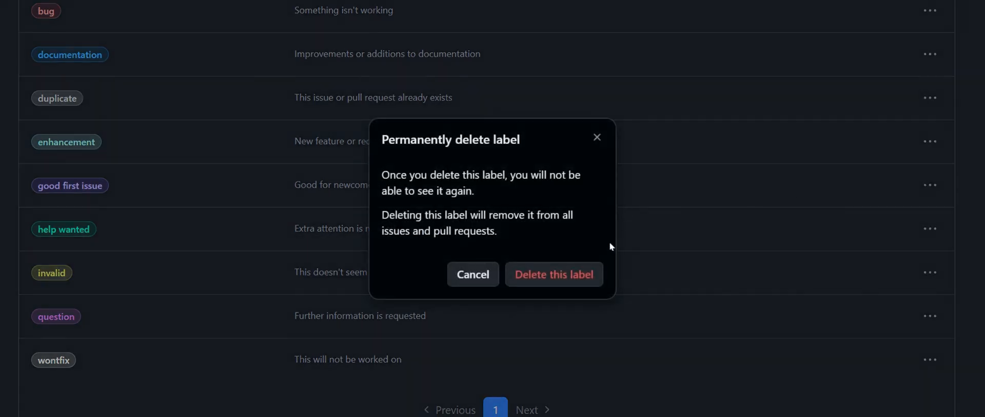
{"action": "left_click", "coordinate": [598, 272]}
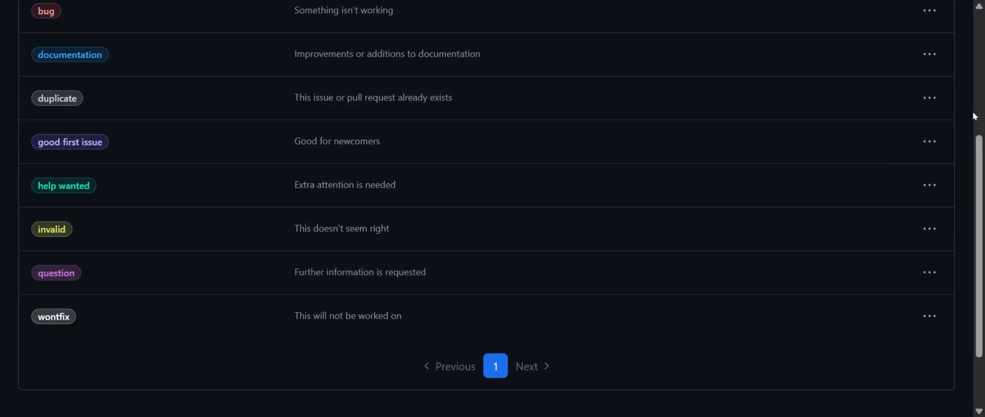
{"action": "left_click", "coordinate": [930, 141]}
{"action": "left_click", "coordinate": [834, 213]}
{"action": "left_click", "coordinate": [585, 272]}
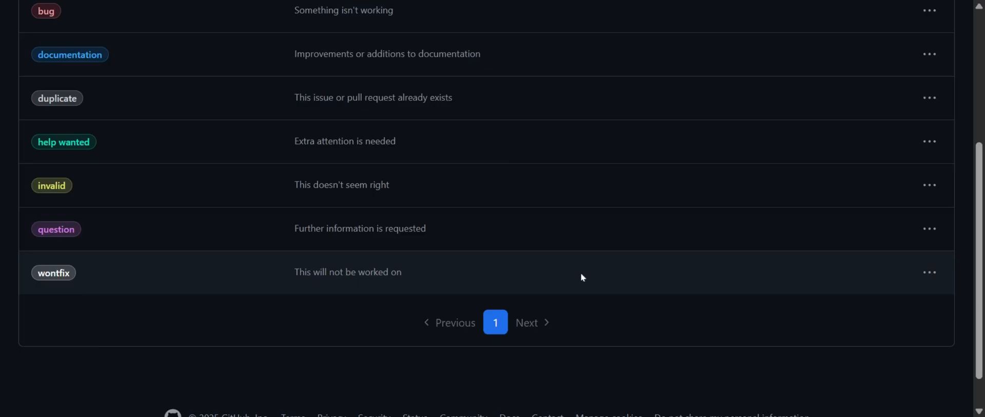
{"action": "left_click", "coordinate": [930, 141]}
{"action": "left_click", "coordinate": [796, 214]}
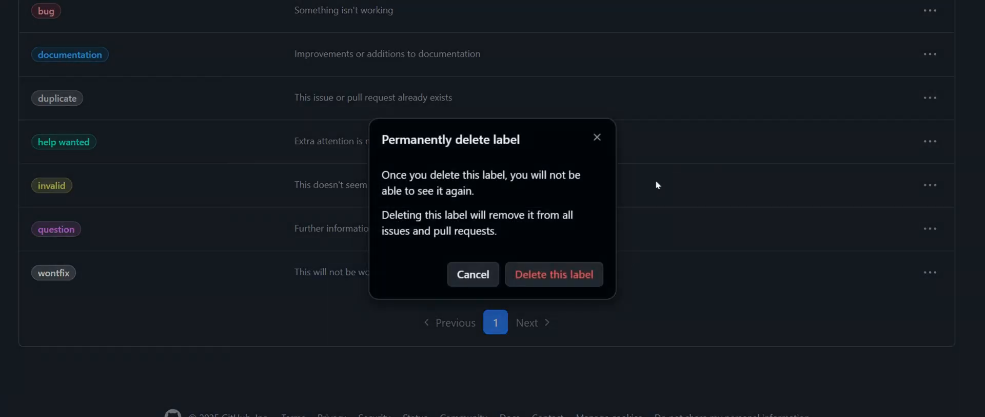
{"action": "left_click", "coordinate": [585, 272]}
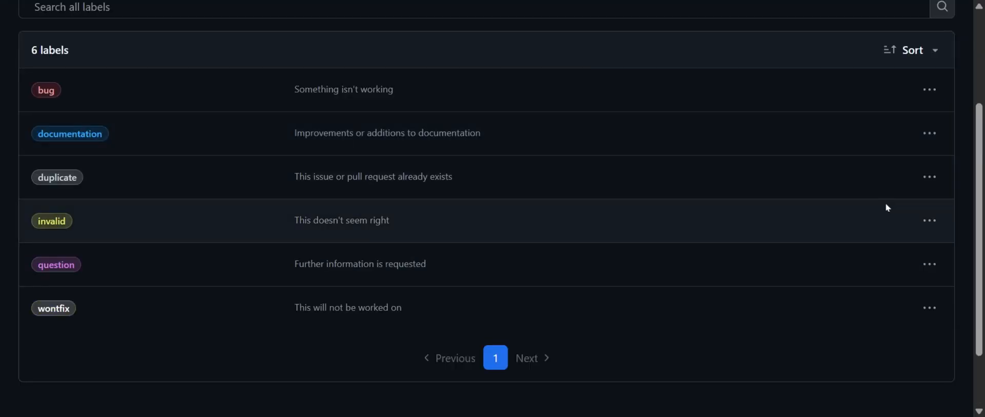
Permanently delete the invalid and question labels from branding-project-1
{"action": "left_click", "coordinate": [930, 220]}
{"action": "left_click", "coordinate": [803, 291]}
{"action": "left_click", "coordinate": [582, 272]}
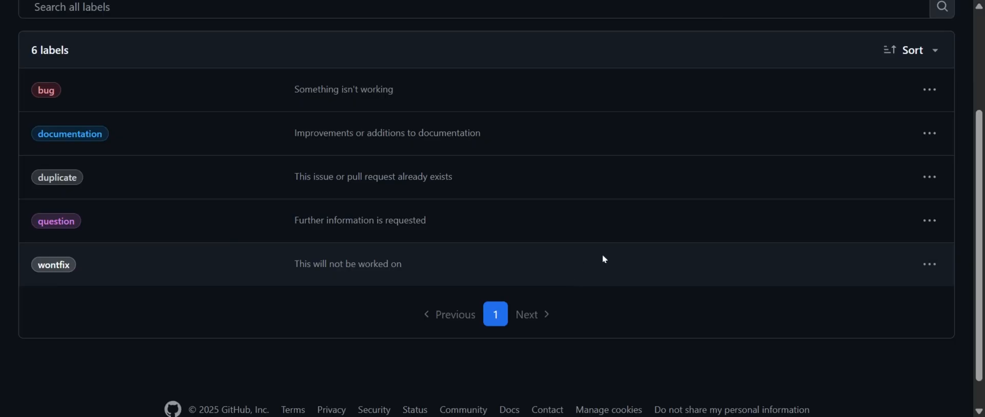
{"action": "left_click", "coordinate": [930, 220]}
{"action": "left_click", "coordinate": [827, 294]}
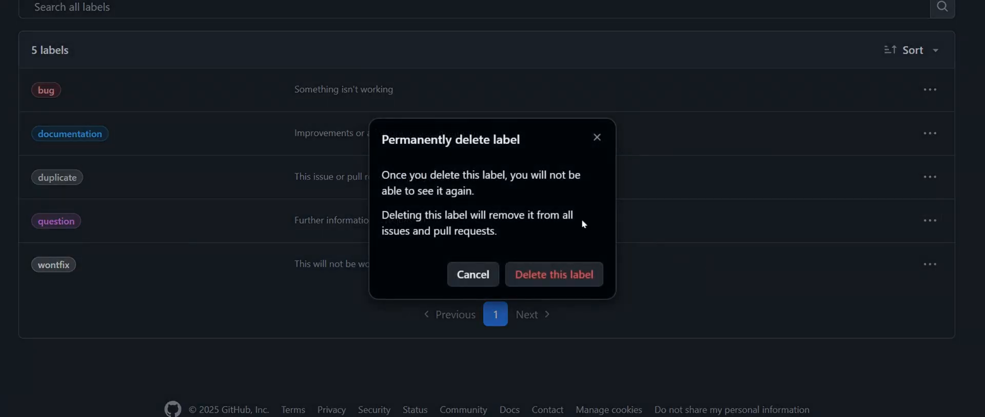
{"action": "left_click", "coordinate": [556, 273]}
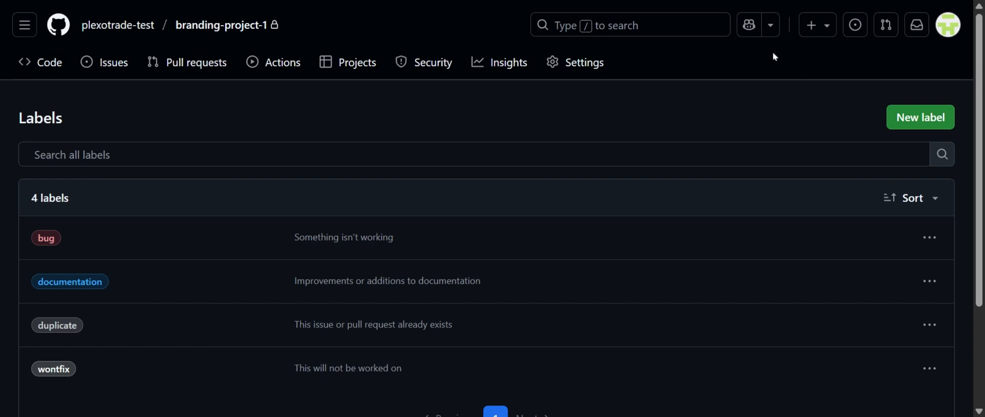
Open the form for a new label and examine its name and description fields
{"action": "left_click", "coordinate": [923, 126]}
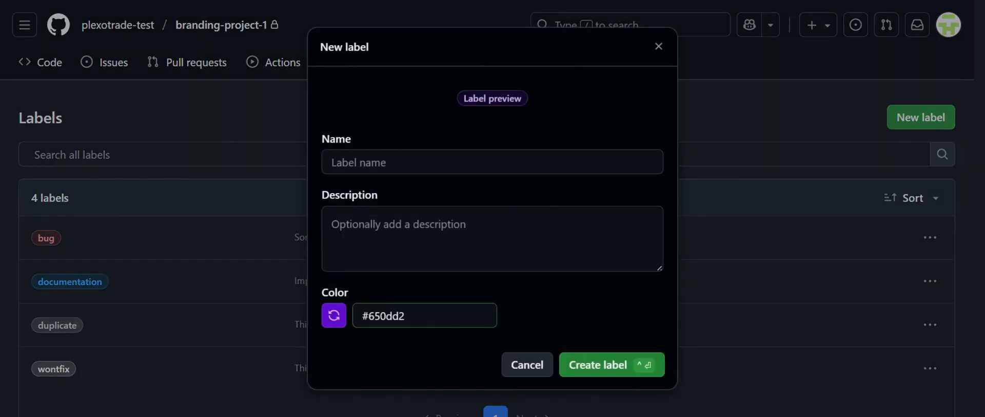
{"action": "left_click", "coordinate": [400, 162]}
{"action": "left_click", "coordinate": [489, 218]}
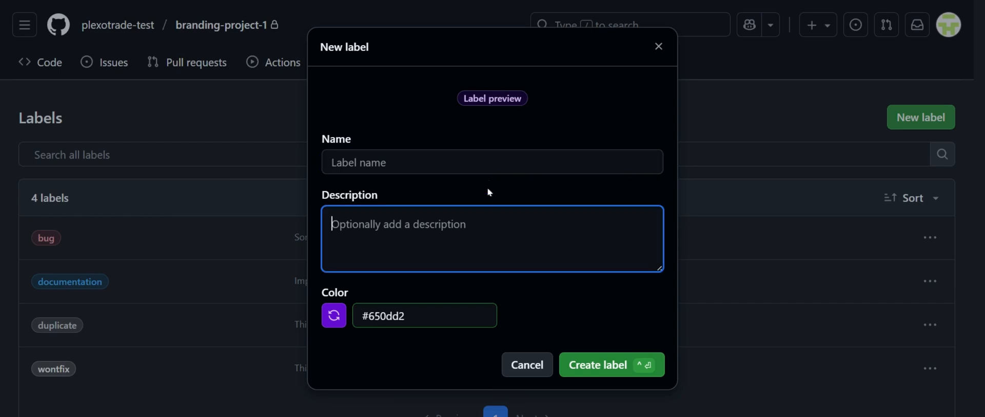
{"action": "left_click", "coordinate": [489, 177]}
{"action": "left_click", "coordinate": [489, 165]}
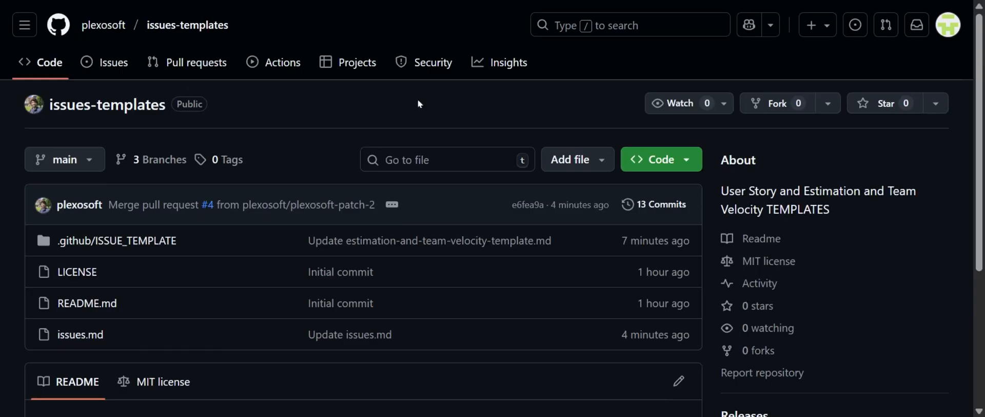
Open issues.md in the issues-templates repository and read through the SCRUM label reference tables
{"action": "scroll", "coordinate": [421, 102], "scroll_direction": "down", "scroll_amount": 2}
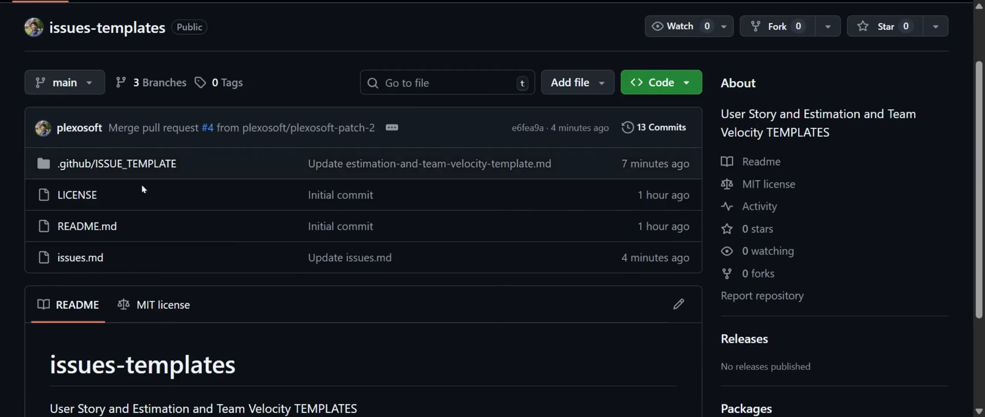
{"action": "left_click", "coordinate": [80, 258]}
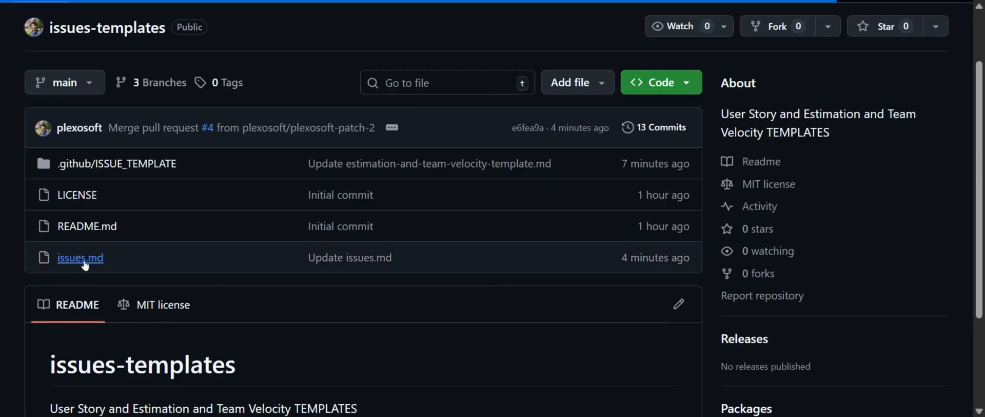
{"action": "scroll", "coordinate": [569, 118], "scroll_direction": "down", "scroll_amount": 3}
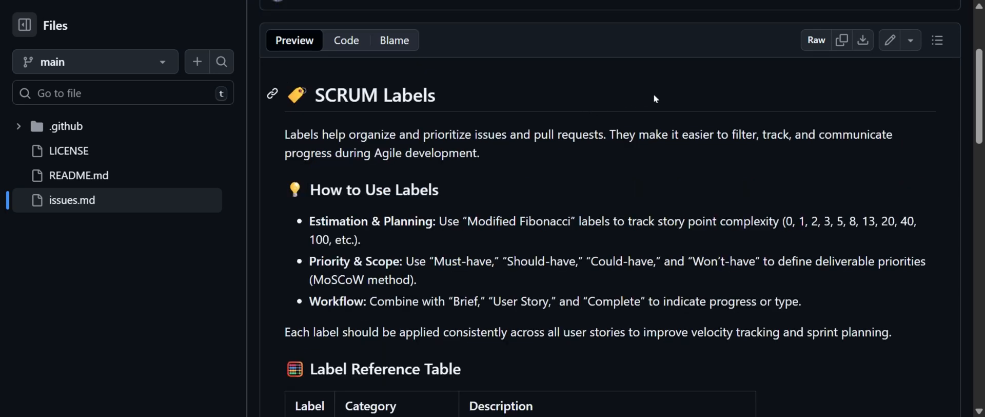
{"action": "scroll", "coordinate": [656, 97], "scroll_direction": "down", "scroll_amount": 4}
{"action": "scroll", "coordinate": [667, 104], "scroll_direction": "down", "scroll_amount": 6}
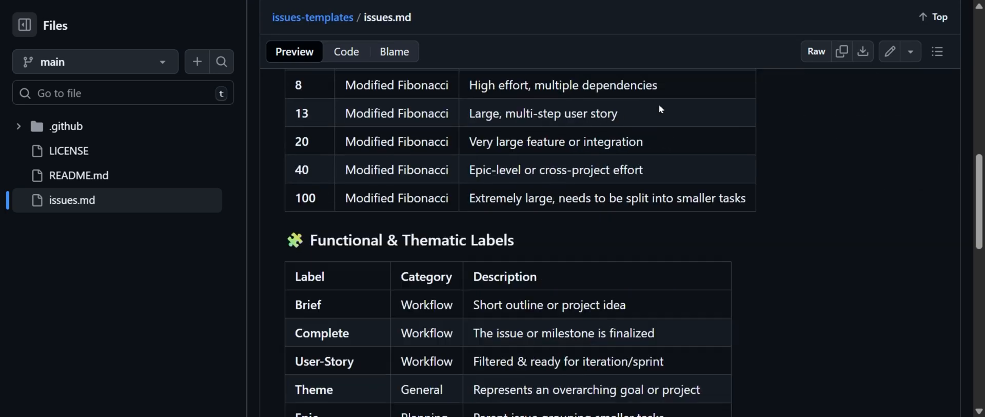
{"action": "scroll", "coordinate": [667, 103], "scroll_direction": "up", "scroll_amount": 15}
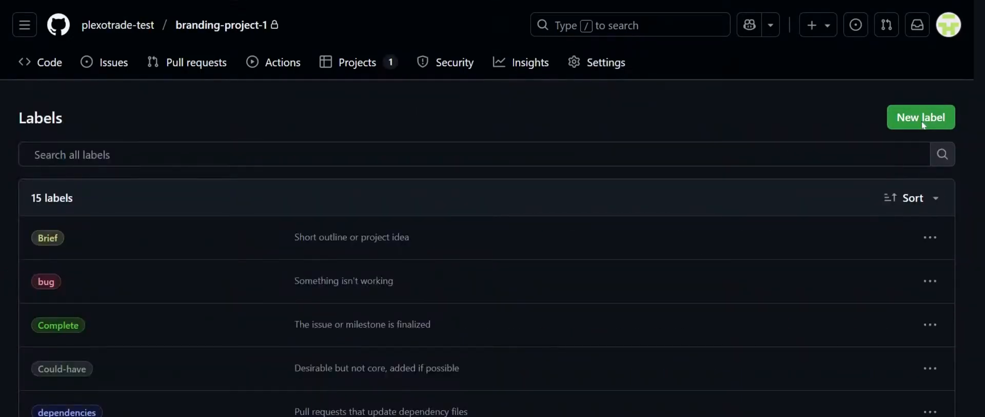
Create a label named 1 in branding-project-1 with the description "Smallest effort, trivial fix or setup" and the color #6a81a2
{"action": "left_click", "coordinate": [920, 117]}
{"action": "type", "text": "1"}
{"action": "left_click", "coordinate": [340, 326]}
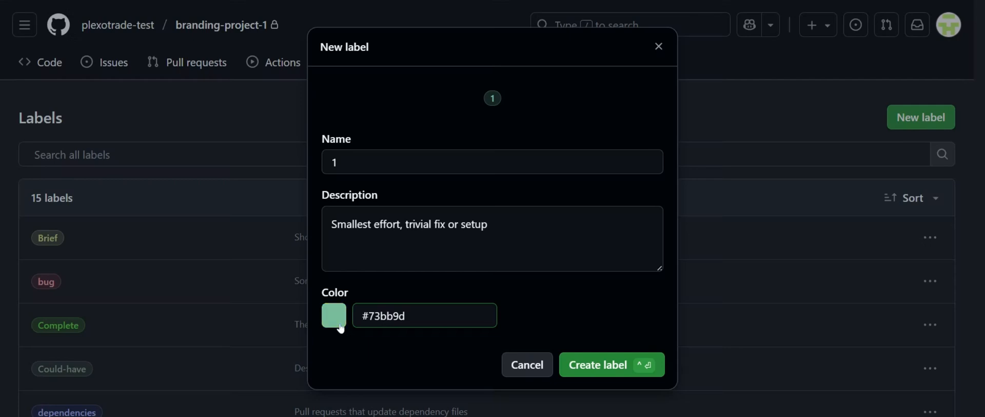
{"action": "left_click", "coordinate": [340, 326]}
{"action": "left_click", "coordinate": [340, 327]}
{"action": "key", "text": "Tab"}
{"action": "key", "text": "ctrl+c"}
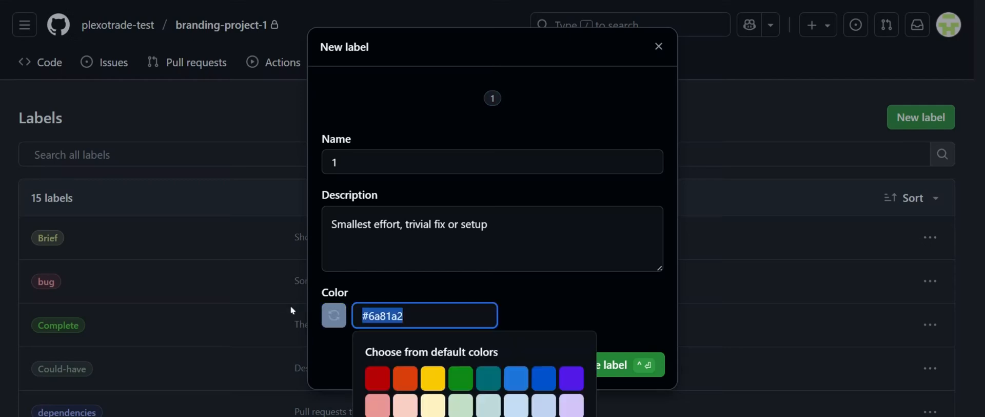
{"action": "left_click", "coordinate": [724, 4]}
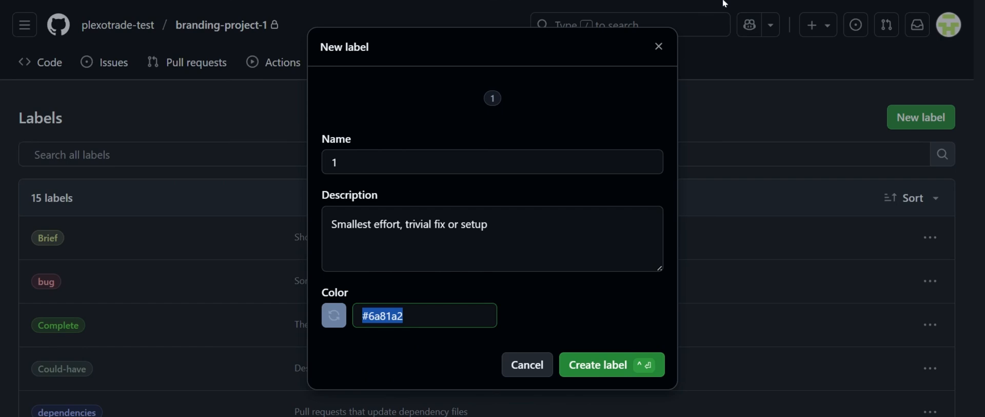
{"action": "key", "text": "alt+Tab"}
{"action": "left_click", "coordinate": [550, 122]}
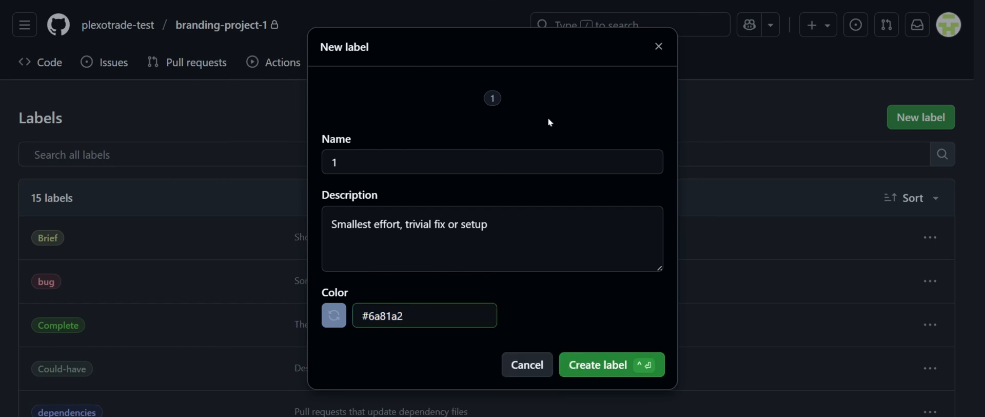
{"action": "left_click", "coordinate": [551, 163]}
{"action": "left_click", "coordinate": [555, 237]}
{"action": "left_click", "coordinate": [638, 119]}
{"action": "left_click", "coordinate": [622, 366]}
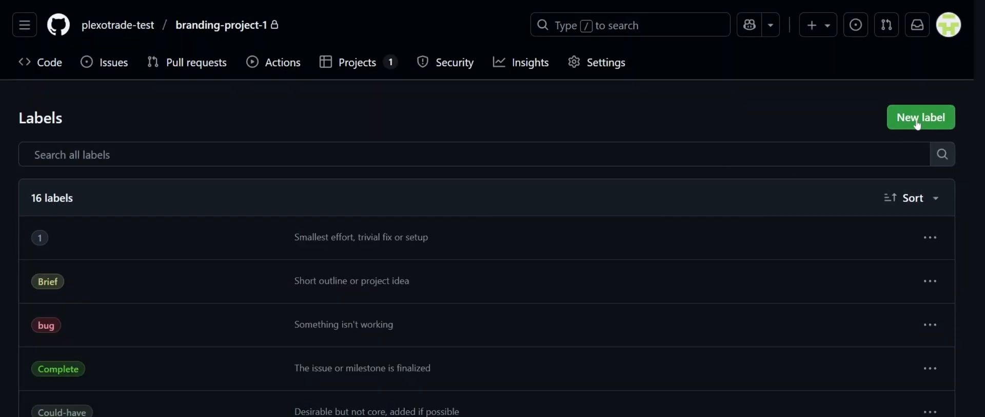
Create a label named 2 with the description "Small, straightforward task" and the same color as label 1
{"action": "left_click", "coordinate": [919, 120]}
{"action": "left_click", "coordinate": [430, 159]}
{"action": "type", "text": "2"}
{"action": "left_click", "coordinate": [411, 1]}
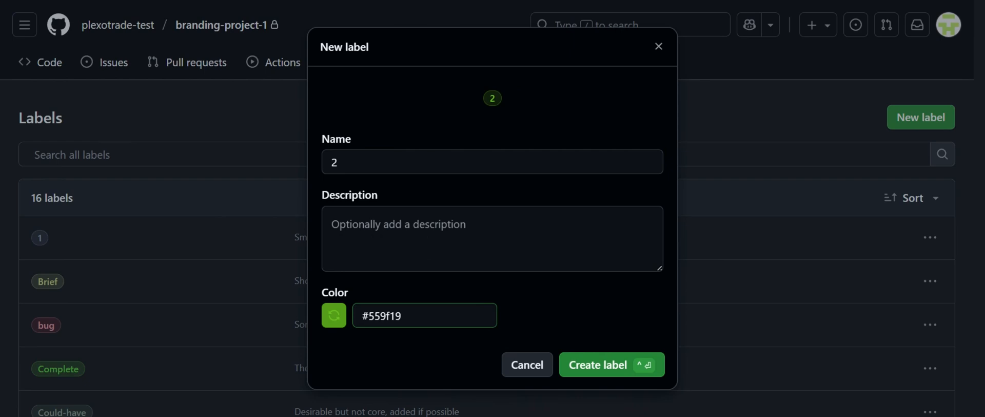
{"action": "left_click", "coordinate": [405, 163]}
{"action": "left_click", "coordinate": [403, 231]}
{"action": "type", "text": "Small, straightforward task"}
{"action": "left_click", "coordinate": [429, 1]}
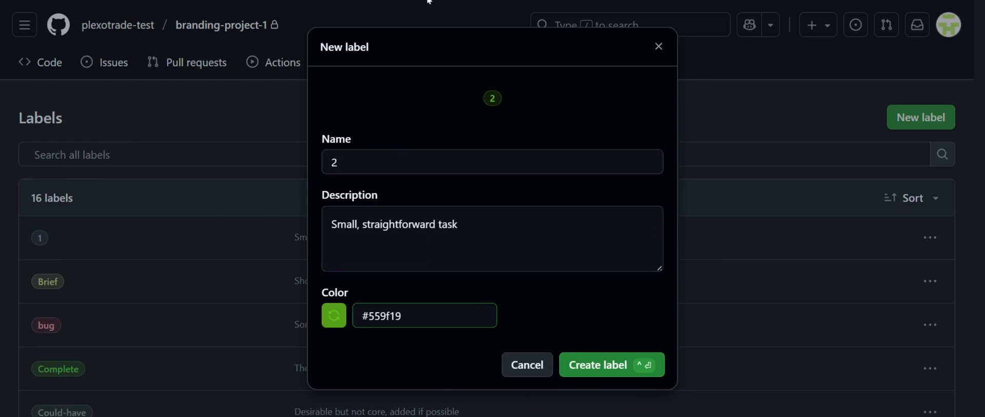
{"action": "key", "text": "alt+Tab"}
{"action": "left_click", "coordinate": [422, 314]}
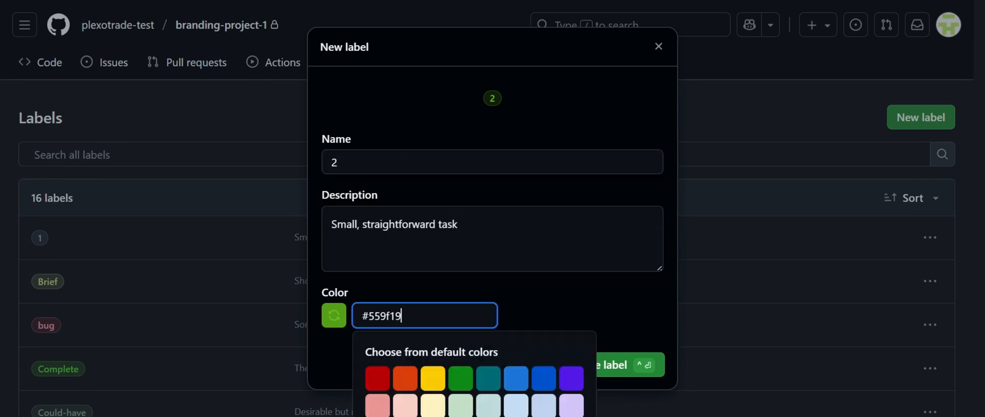
{"action": "key", "text": "ctrl+a"}
{"action": "key", "text": "ctrl+v"}
{"action": "left_click", "coordinate": [509, 299]}
{"action": "left_click", "coordinate": [597, 366]}
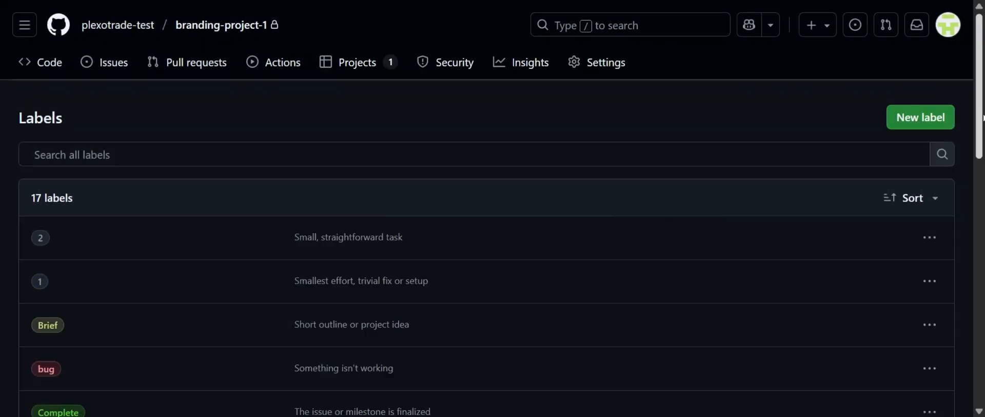
Create a label named 3 with the description "Moderate complexity" and the same color as label 1
{"action": "left_click", "coordinate": [919, 117]}
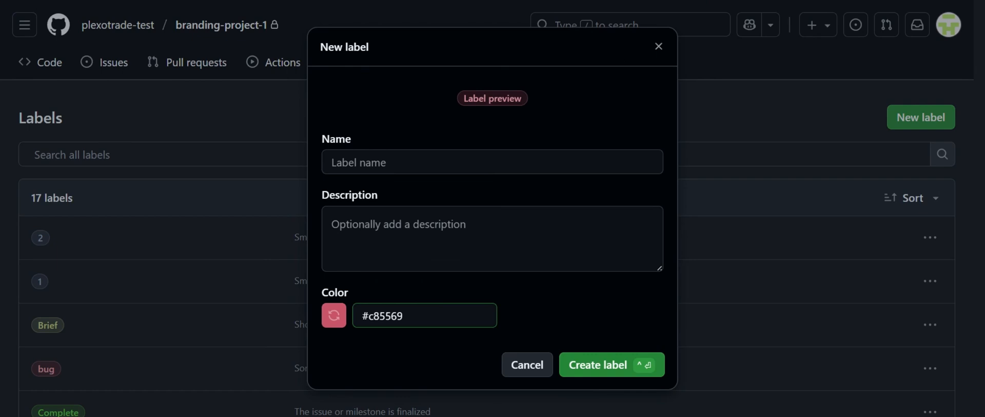
{"action": "left_click", "coordinate": [483, 163]}
{"action": "type", "text": "3"}
{"action": "left_click", "coordinate": [474, 233]}
{"action": "type", "text": "Moderate complexity"}
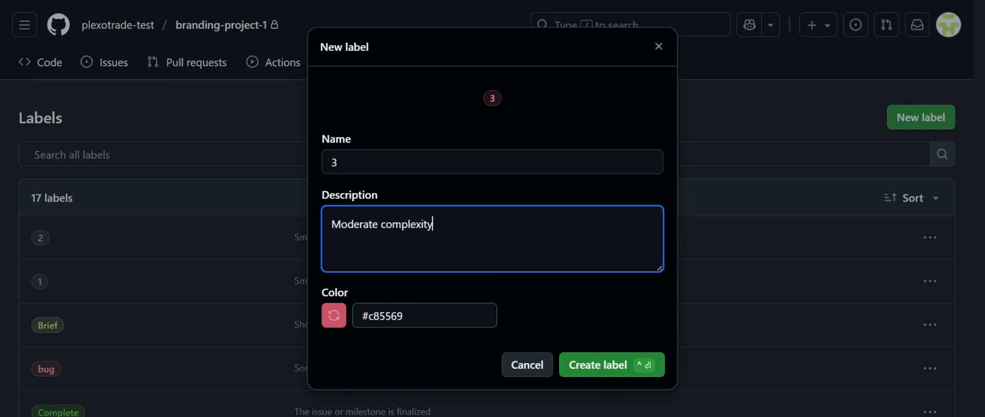
{"action": "key", "text": "alt+Tab"}
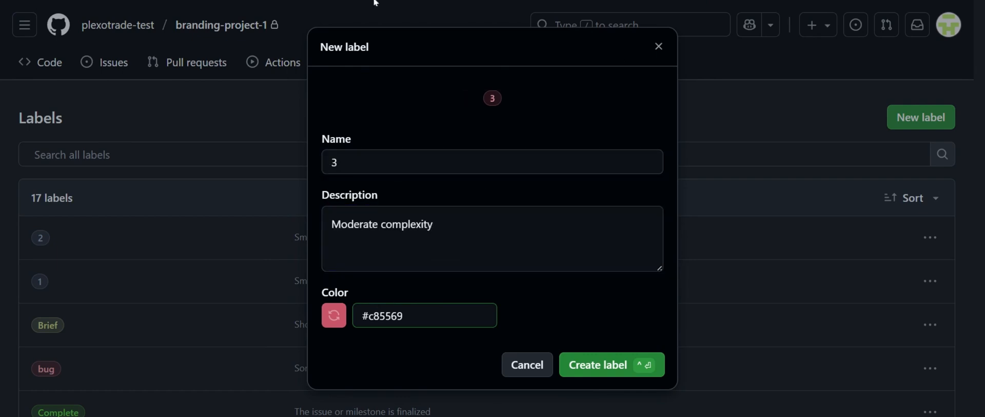
{"action": "key", "text": "alt+Tab"}
{"action": "triple_click", "coordinate": [411, 316]}
{"action": "key", "text": "ctrl+v"}
{"action": "left_click", "coordinate": [640, 324]}
{"action": "left_click", "coordinate": [621, 375]}
Create a label named 5 with the description "Medium-high complexity" and the same color as label 1
{"action": "left_click", "coordinate": [920, 121]}
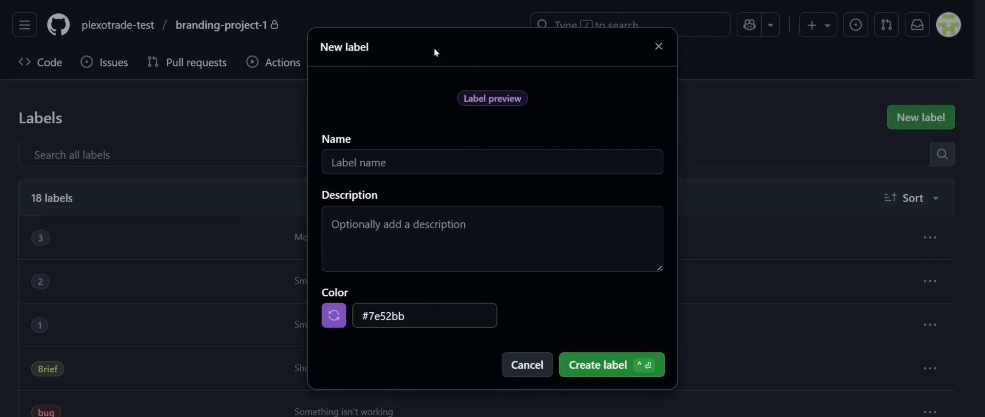
{"action": "left_click", "coordinate": [442, 155]}
{"action": "type", "text": "5"}
{"action": "left_click", "coordinate": [399, 209]}
{"action": "type", "text": "Medium-high complexity"}
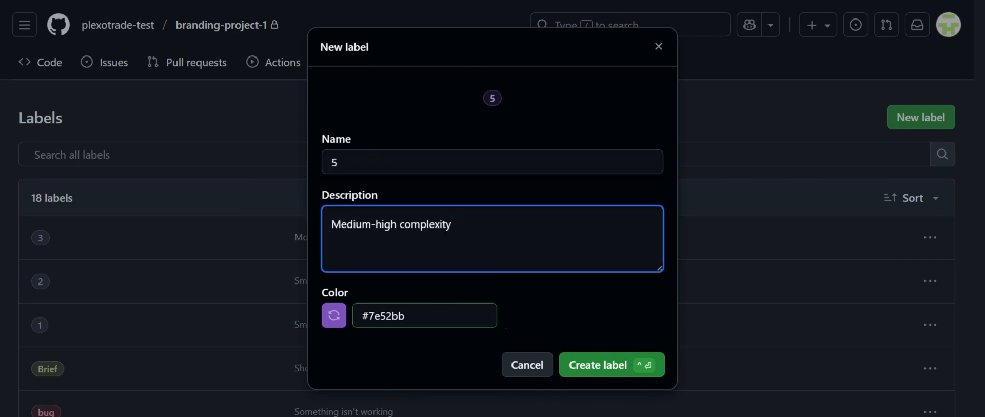
{"action": "key", "text": "alt+Tab"}
{"action": "key", "text": "alt+Tab"}
{"action": "double_click", "coordinate": [404, 316]}
{"action": "type", "text": "6a81a2"}
{"action": "left_click", "coordinate": [611, 324]}
{"action": "left_click", "coordinate": [629, 364]}
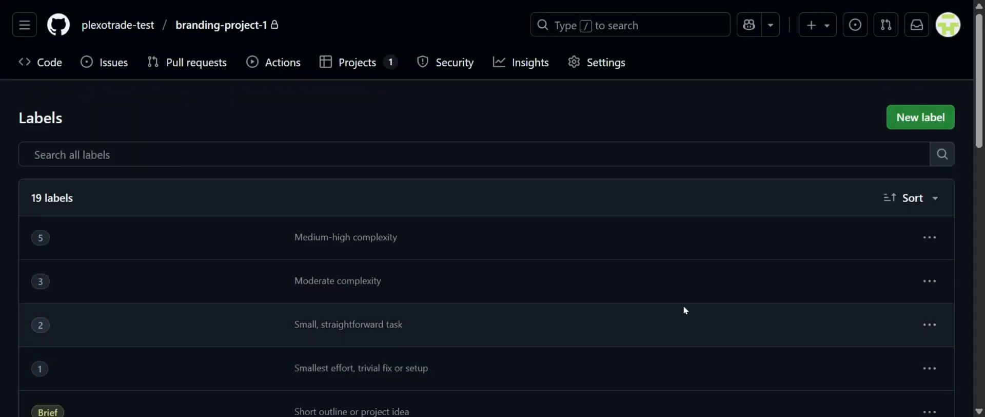
Create a label named 8 with the description "High effort, multiple dependencies" and the same color as label 1
{"action": "left_click", "coordinate": [920, 125]}
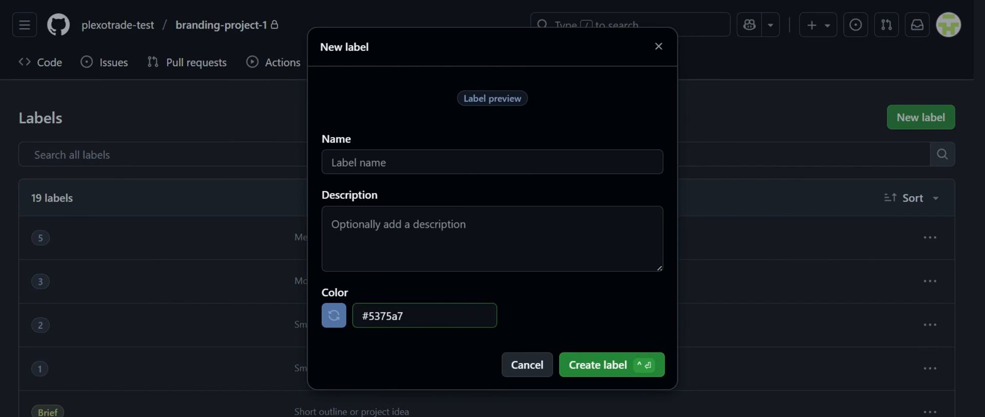
{"action": "left_click", "coordinate": [469, 221]}
{"action": "type", "text": "High effort, multiple dependencies"}
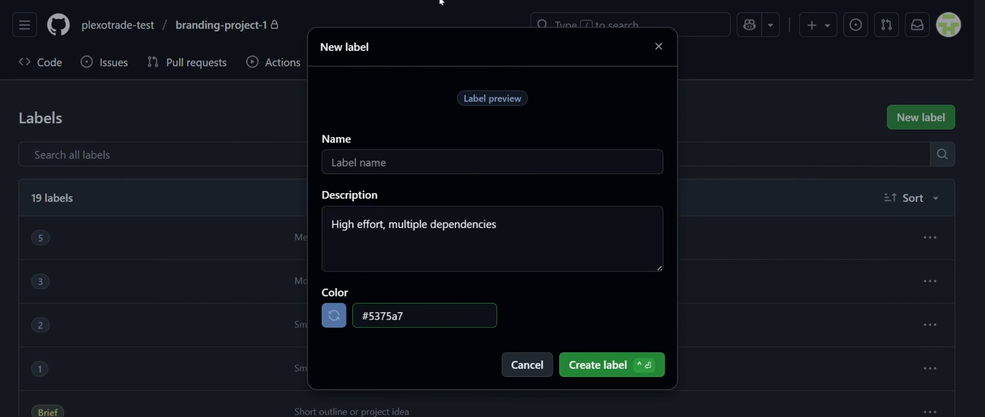
{"action": "left_click", "coordinate": [443, 163]}
{"action": "type", "text": "8"}
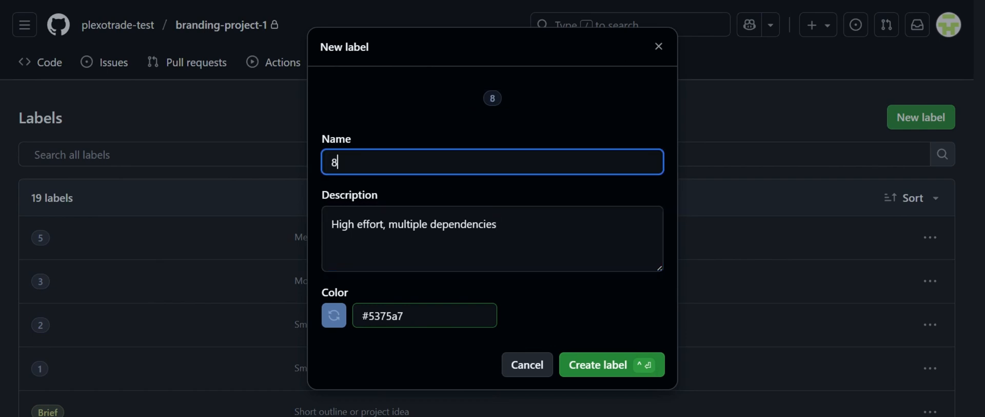
{"action": "key", "text": "alt+Tab"}
{"action": "key", "text": "alt+Tab"}
{"action": "left_click", "coordinate": [442, 314]}
{"action": "key", "text": "ctrl+a"}
{"action": "key", "text": "ctrl+v"}
{"action": "left_click", "coordinate": [626, 310]}
{"action": "left_click", "coordinate": [609, 365]}
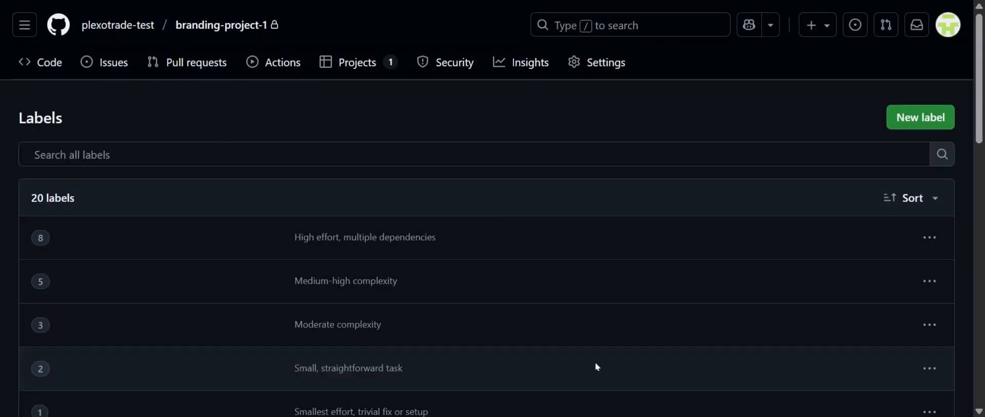
Create a label named 13 with the description "Large, multi-step user story" and the same color as label 1
{"action": "left_click", "coordinate": [913, 117]}
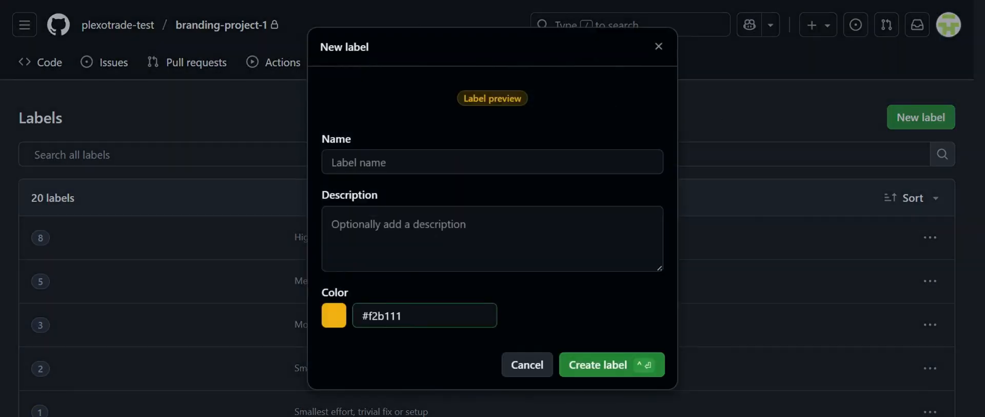
{"action": "left_click", "coordinate": [386, 162]}
{"action": "type", "text": "13"}
{"action": "left_click", "coordinate": [386, 239]}
{"action": "type", "text": "Large, multi-step user story"}
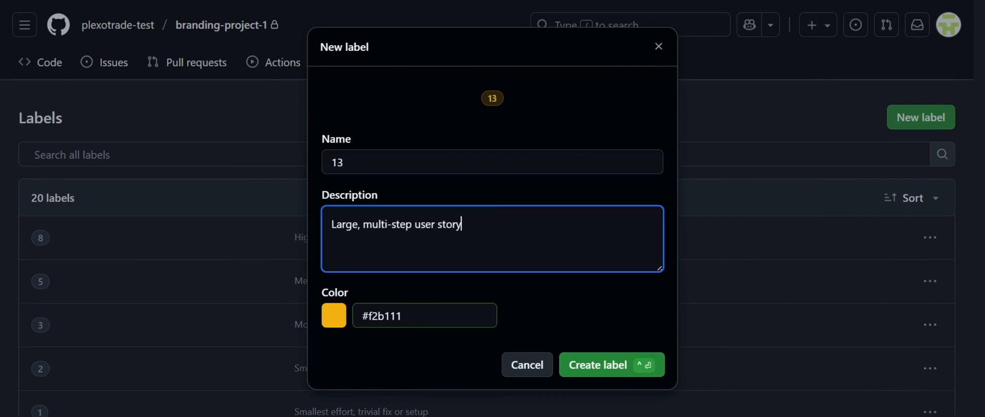
{"action": "left_click", "coordinate": [425, 315]}
{"action": "left_click", "coordinate": [334, 315]}
{"action": "left_click", "coordinate": [614, 363]}
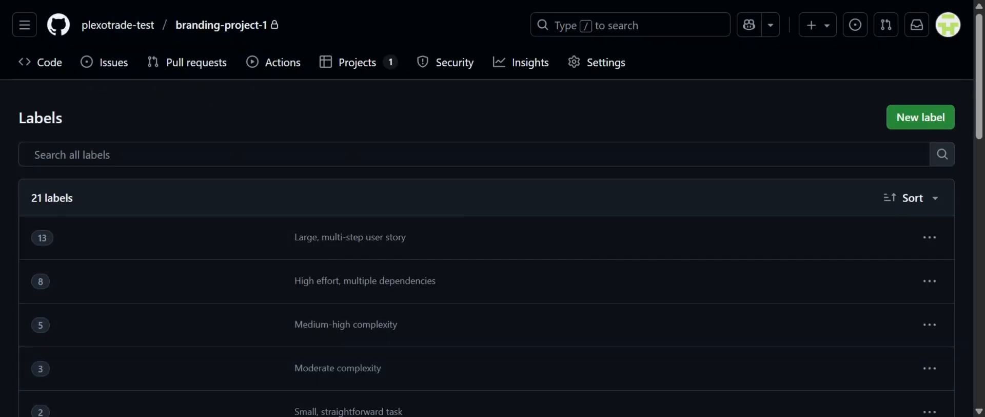
Create a label named 20 with the description "Very large feature or integration" and the color #6a81a2
{"action": "left_click", "coordinate": [921, 117]}
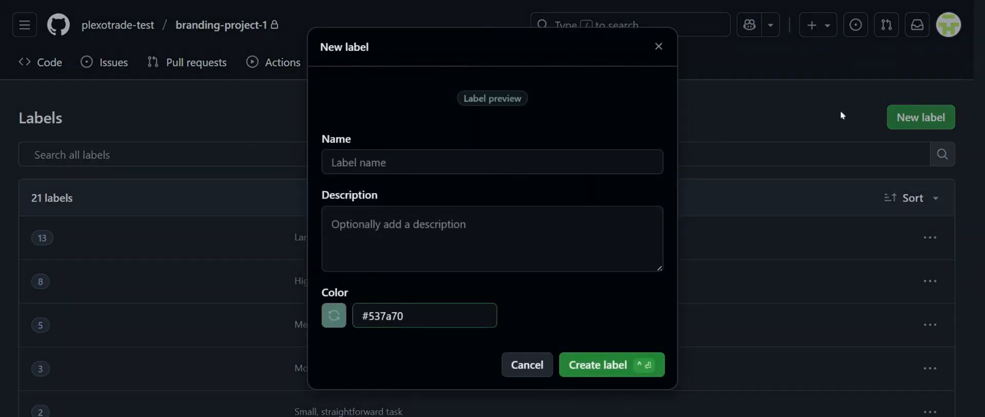
{"action": "type", "text": "20"}
{"action": "key", "text": "Tab"}
{"action": "type", "text": "Very large feature or integration"}
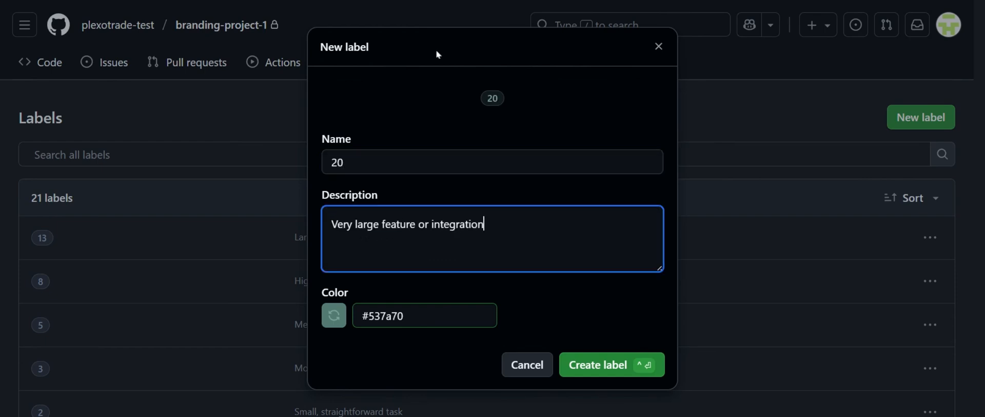
{"action": "left_click", "coordinate": [334, 315]}
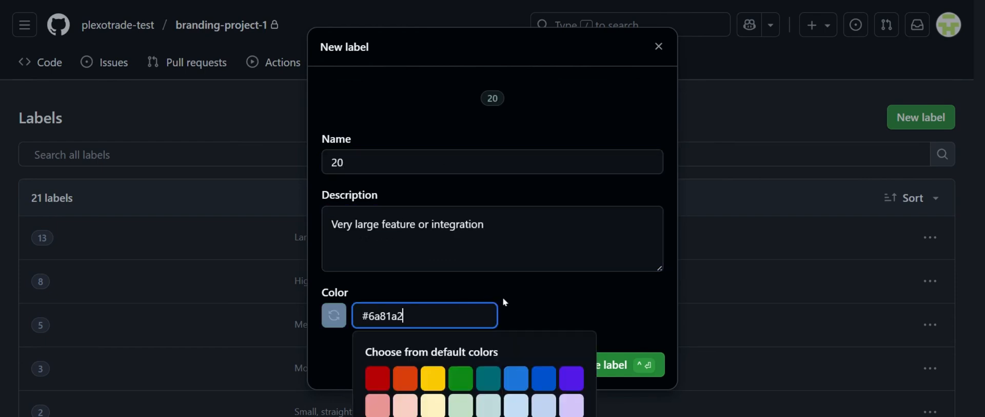
{"action": "left_click", "coordinate": [554, 302]}
{"action": "left_click", "coordinate": [635, 358]}
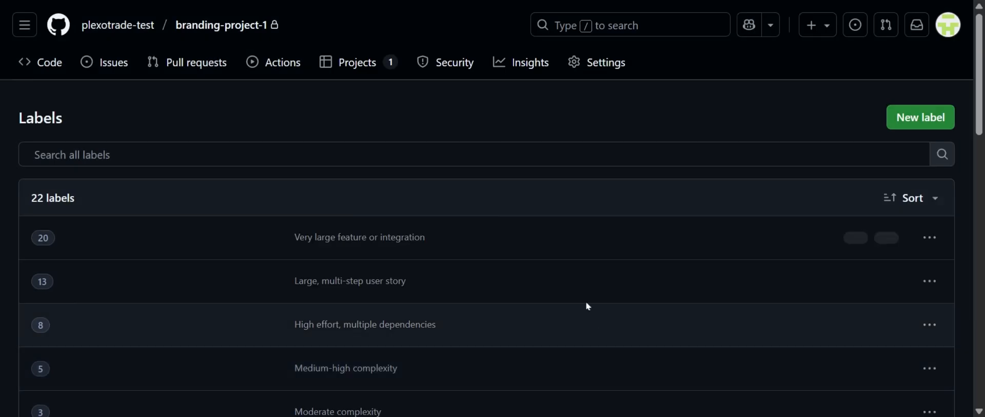
Review the full label list of branding-project-1, covering the story-point, workflow and priority labels and their descriptions
{"action": "scroll", "coordinate": [486, 257], "scroll_direction": "down", "scroll_amount": 5}
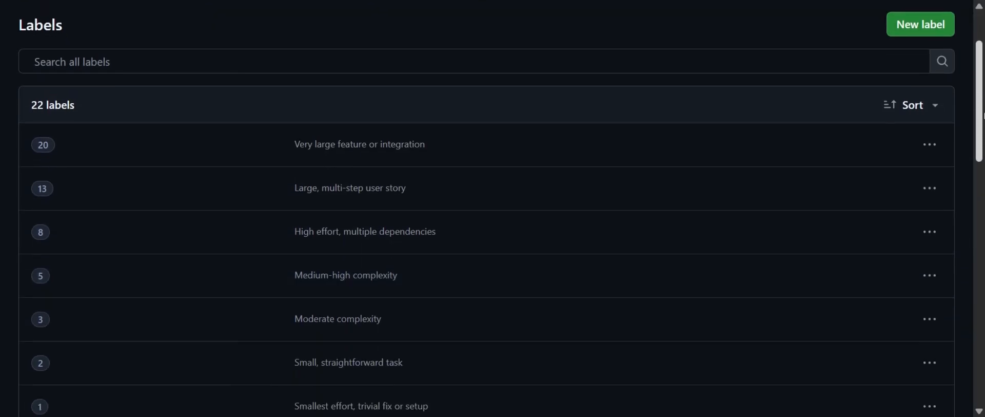
{"action": "scroll", "coordinate": [487, 257], "scroll_direction": "down", "scroll_amount": 4}
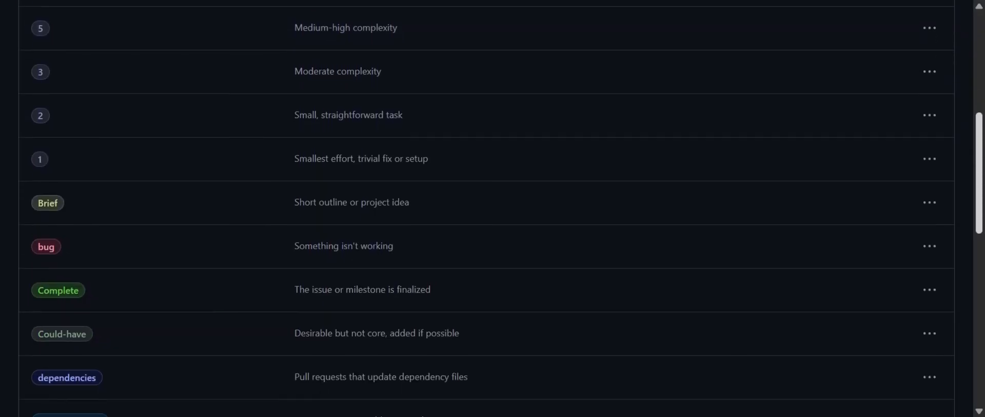
{"action": "scroll", "coordinate": [486, 256], "scroll_direction": "down", "scroll_amount": 4}
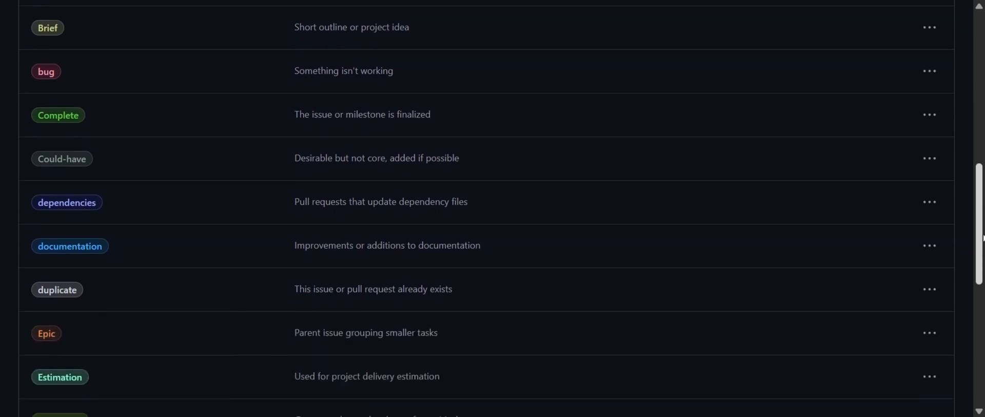
{"action": "scroll", "coordinate": [486, 257], "scroll_direction": "down", "scroll_amount": 4}
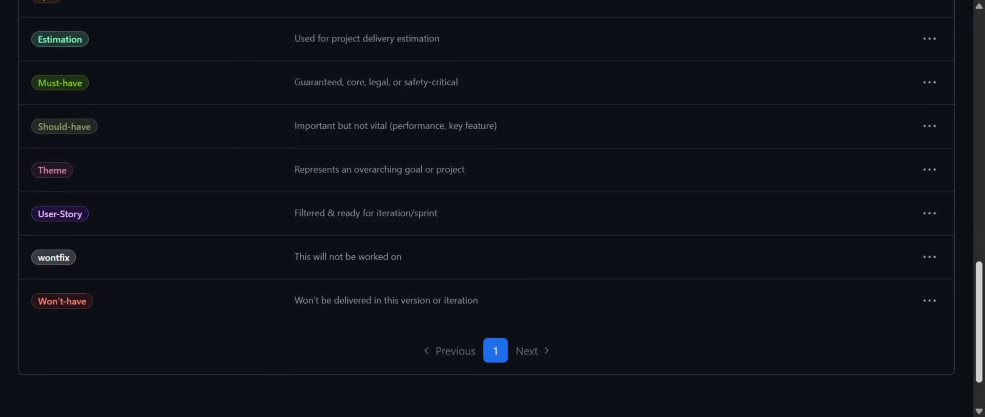
{"action": "scroll", "coordinate": [486, 257], "scroll_direction": "up", "scroll_amount": 5}
{"action": "scroll", "coordinate": [486, 208], "scroll_direction": "up", "scroll_amount": 5}
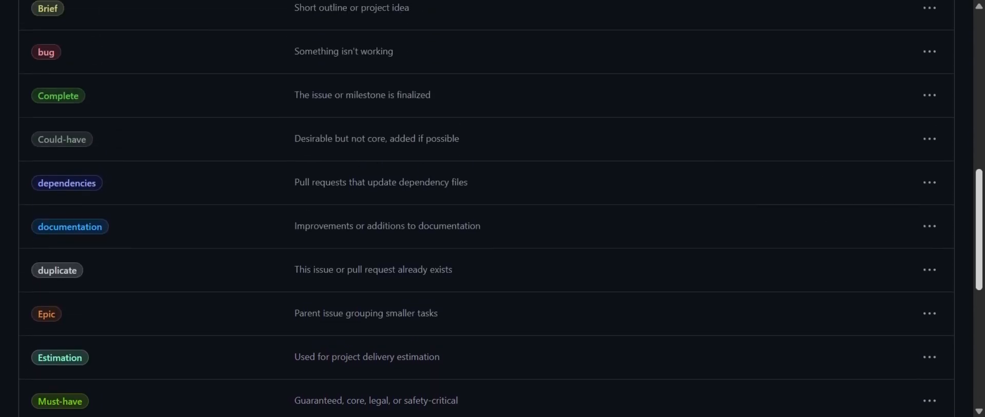
{"action": "scroll", "coordinate": [487, 209], "scroll_direction": "up", "scroll_amount": 5}
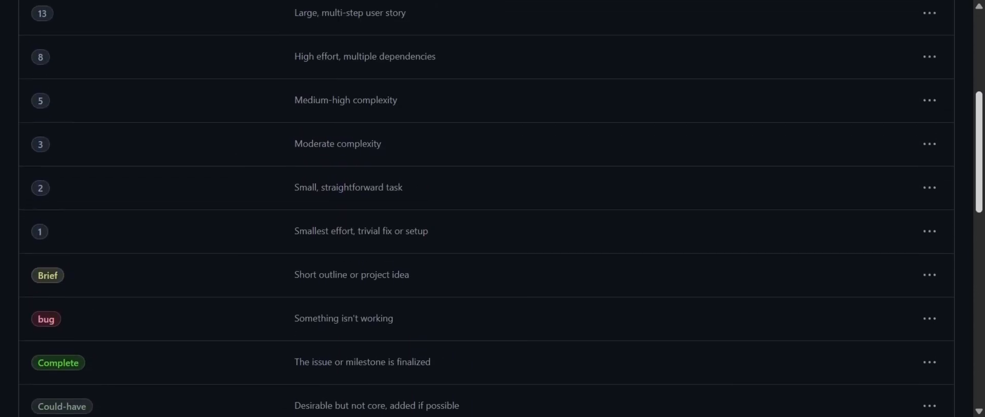
{"action": "scroll", "coordinate": [413, 226], "scroll_direction": "up", "scroll_amount": 2}
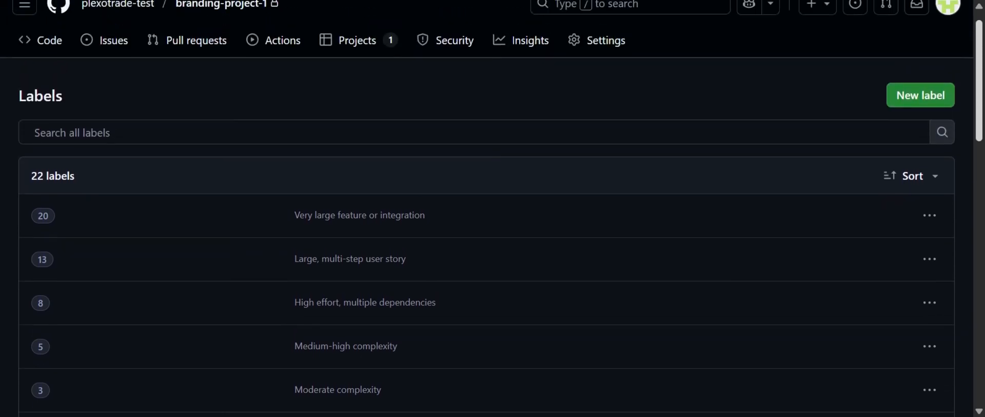
{"action": "left_click_drag", "start_coordinate": [146, 199], "coordinate": [92, 199]}
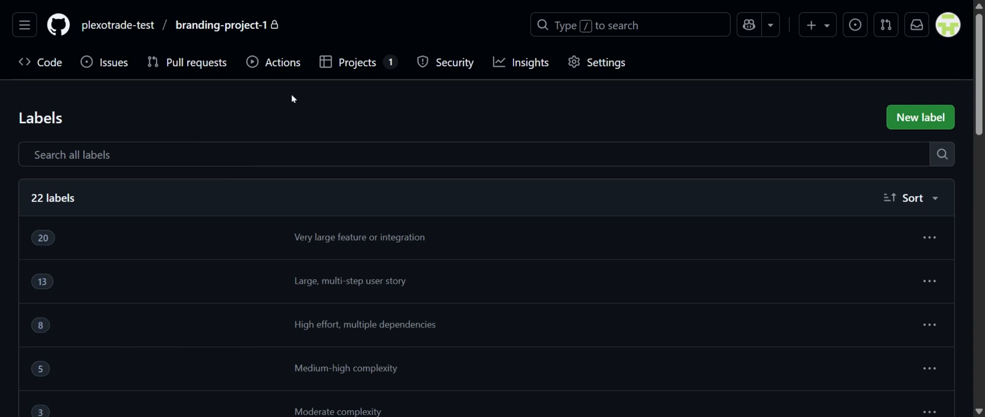
Open the .github/ISSUE_TEMPLATE folder in branding-project-1 and examine its issue template files
{"action": "left_click", "coordinate": [355, 1]}
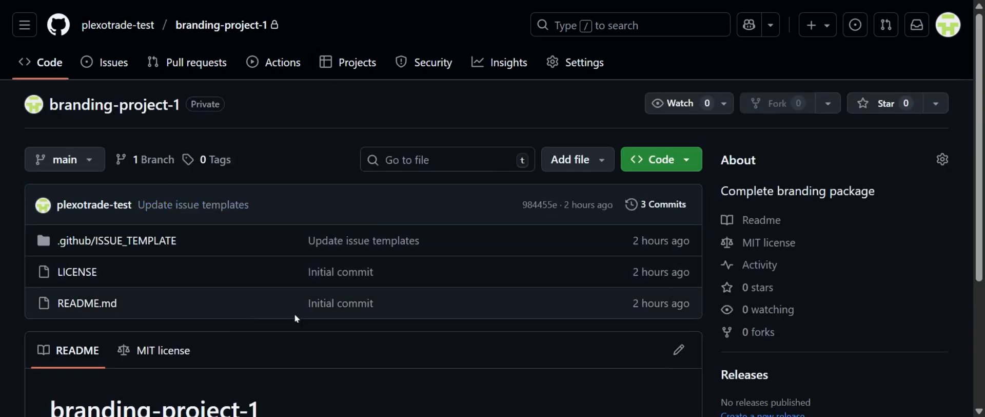
{"action": "left_click", "coordinate": [154, 246]}
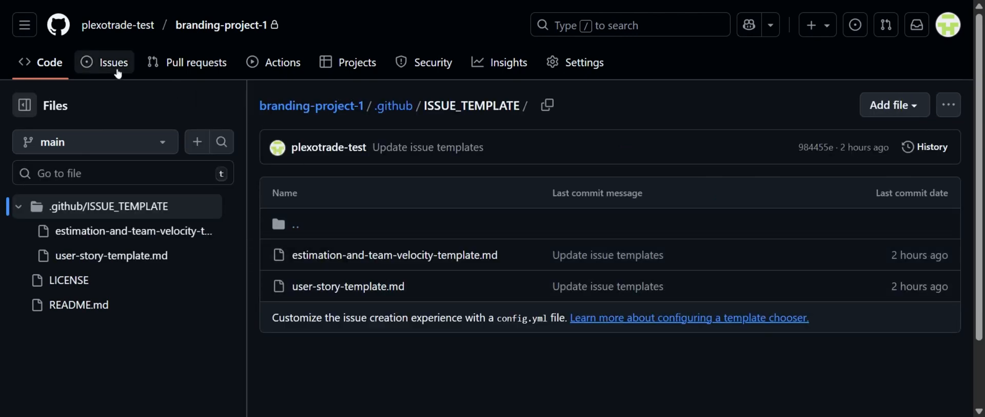
Look through the labels in the Issues section of branding-project-1 and return to the repository's main page
{"action": "left_click", "coordinate": [288, 112]}
{"action": "left_click", "coordinate": [770, 125]}
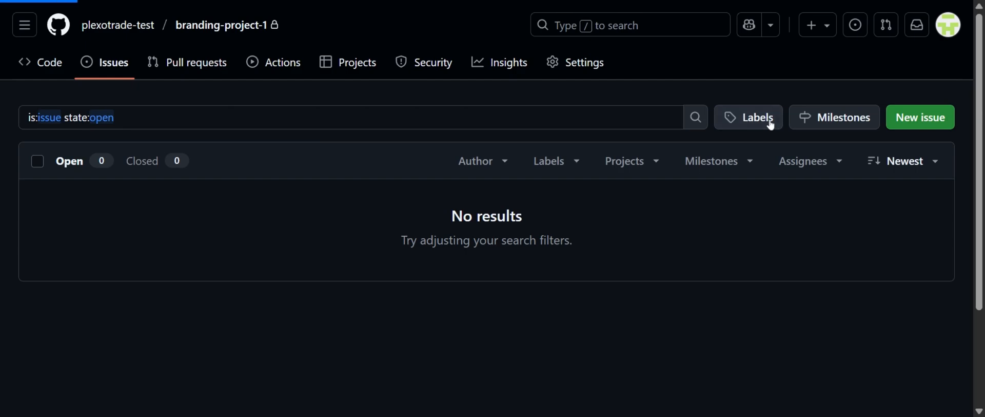
{"action": "scroll", "coordinate": [585, 200], "scroll_direction": "down", "scroll_amount": 12}
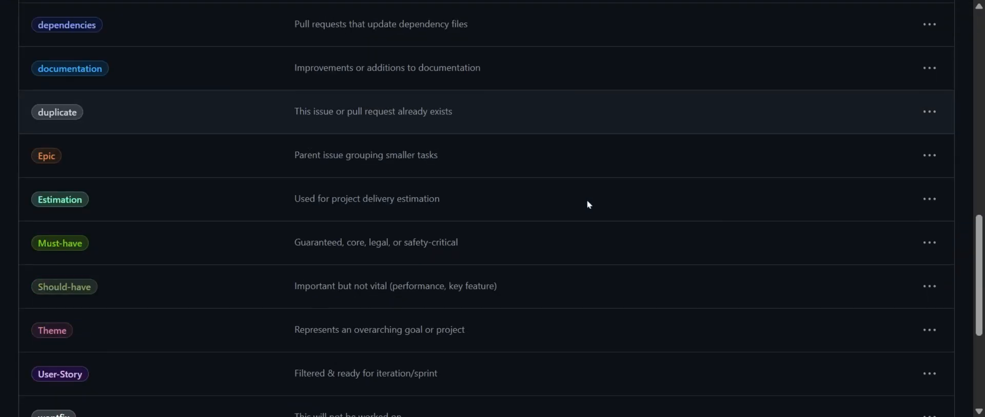
{"action": "scroll", "coordinate": [587, 200], "scroll_direction": "up", "scroll_amount": 7}
{"action": "scroll", "coordinate": [595, 207], "scroll_direction": "up", "scroll_amount": 6}
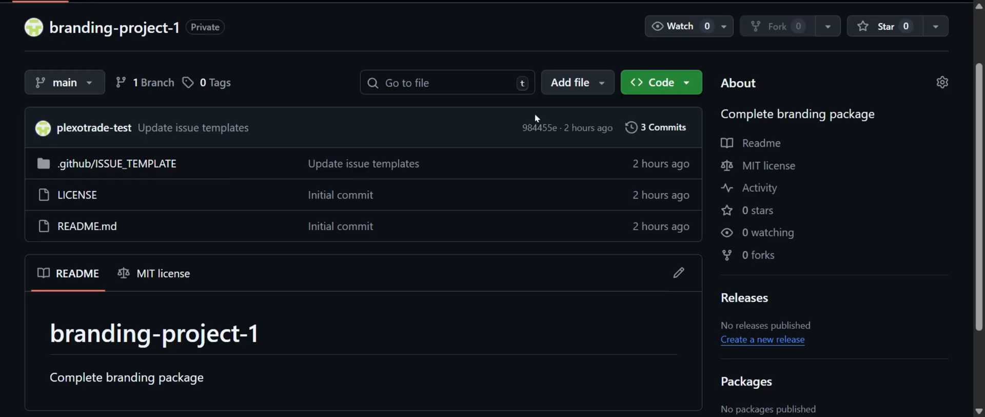
{"action": "scroll", "coordinate": [535, 113], "scroll_direction": "up", "scroll_amount": 2}
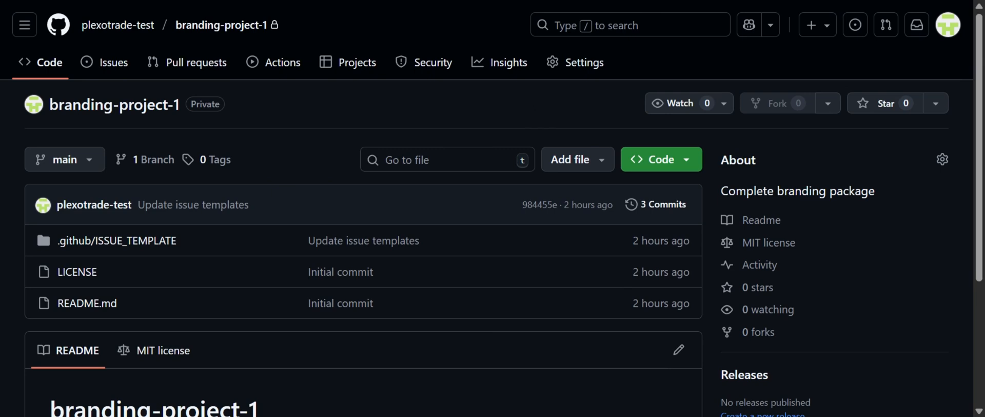
Open the Milestones page of branding-project-1 and look over the title, due date and description fields of the new milestone form
{"action": "left_click", "coordinate": [103, 63]}
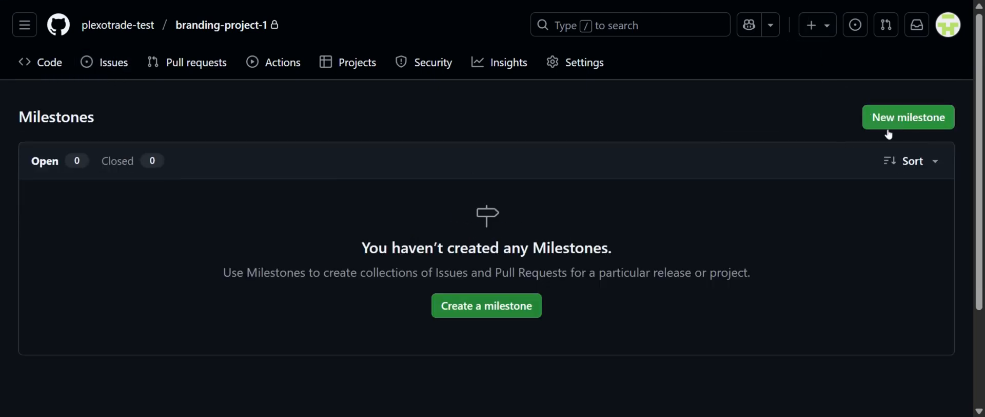
{"action": "left_click", "coordinate": [891, 118]}
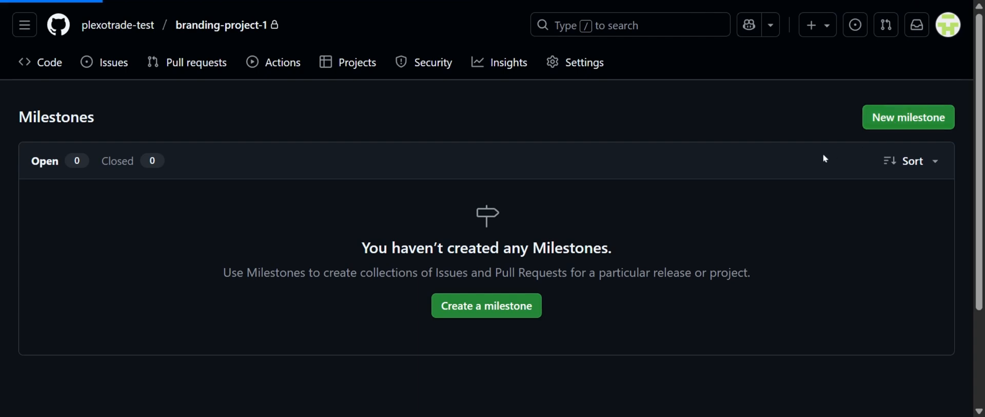
{"action": "scroll", "coordinate": [508, 157], "scroll_direction": "down", "scroll_amount": 2}
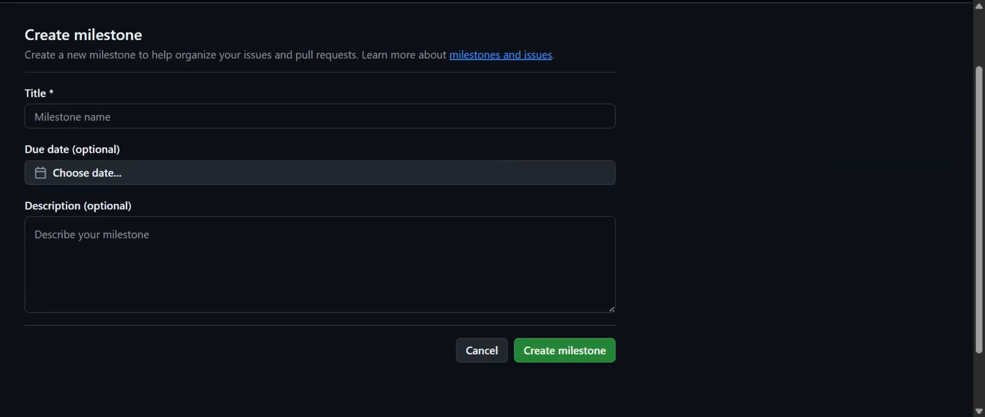
{"action": "scroll", "coordinate": [525, 75], "scroll_direction": "up", "scroll_amount": 2}
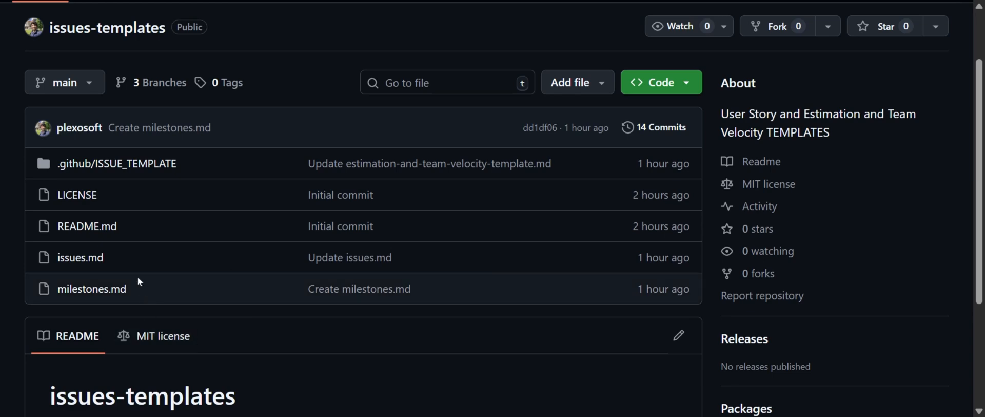
Open milestones.md in the issues-templates repository and read its milestone reference table, focusing on the Theme milestone's name and description
{"action": "left_click", "coordinate": [93, 289]}
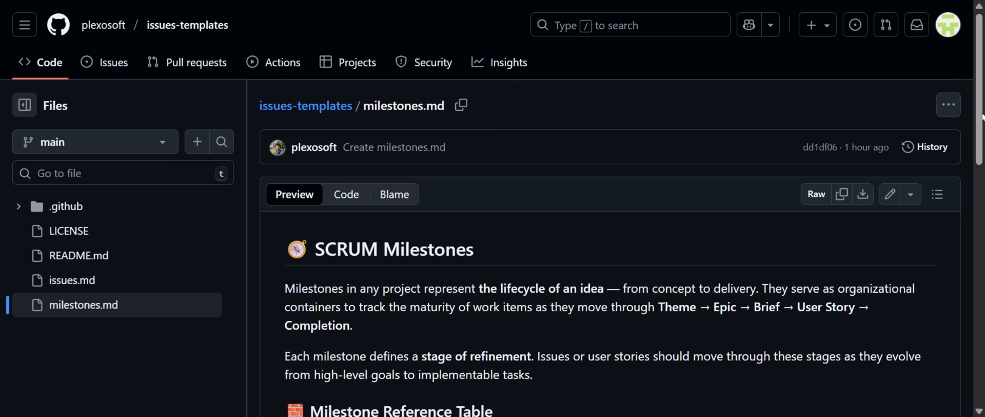
{"action": "scroll", "coordinate": [659, 164], "scroll_direction": "down", "scroll_amount": 4}
{"action": "scroll", "coordinate": [611, 241], "scroll_direction": "down", "scroll_amount": 5}
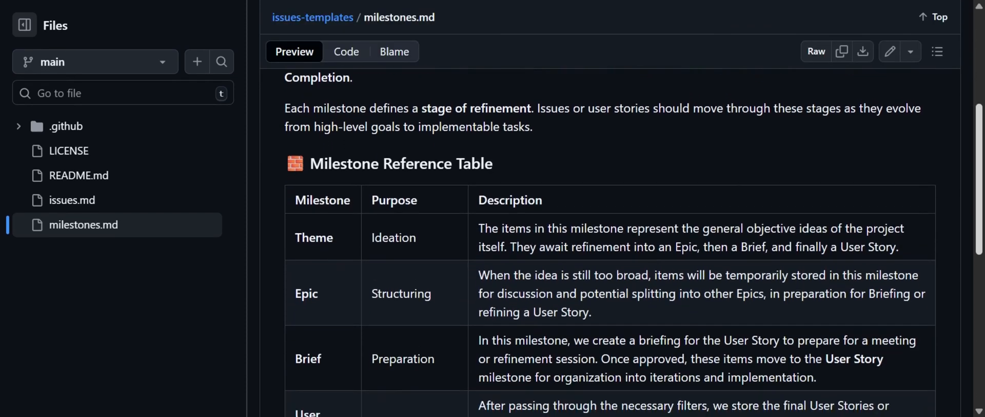
{"action": "scroll", "coordinate": [611, 242], "scroll_direction": "down", "scroll_amount": 4}
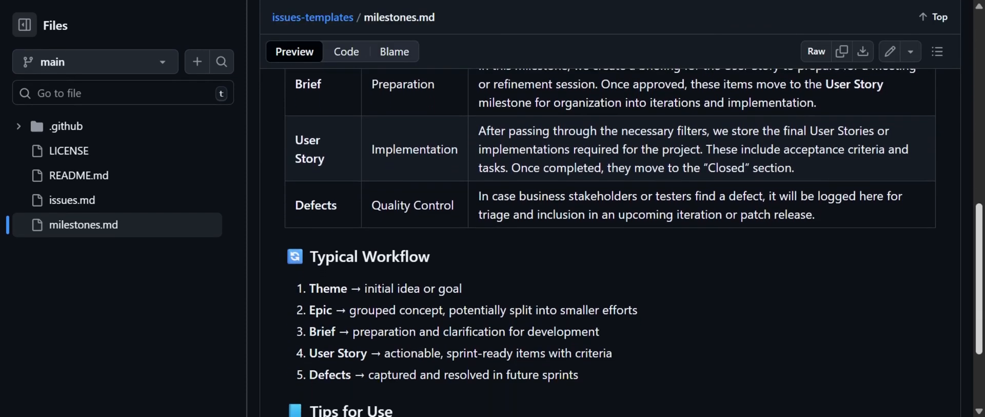
{"action": "scroll", "coordinate": [948, 214], "scroll_direction": "up", "scroll_amount": 6}
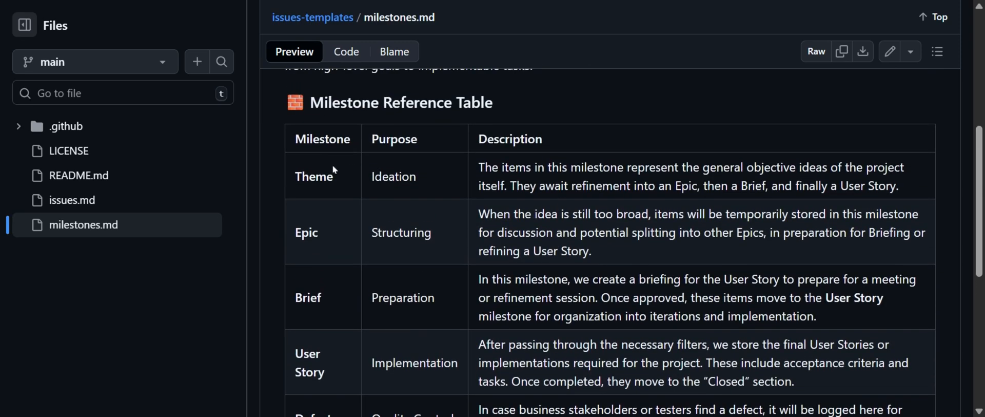
{"action": "left_click_drag", "start_coordinate": [302, 176], "coordinate": [360, 177]}
{"action": "left_click_drag", "start_coordinate": [491, 185], "coordinate": [909, 188]}
{"action": "key", "text": "ctrl+c"}
{"action": "left_click", "coordinate": [487, 180]}
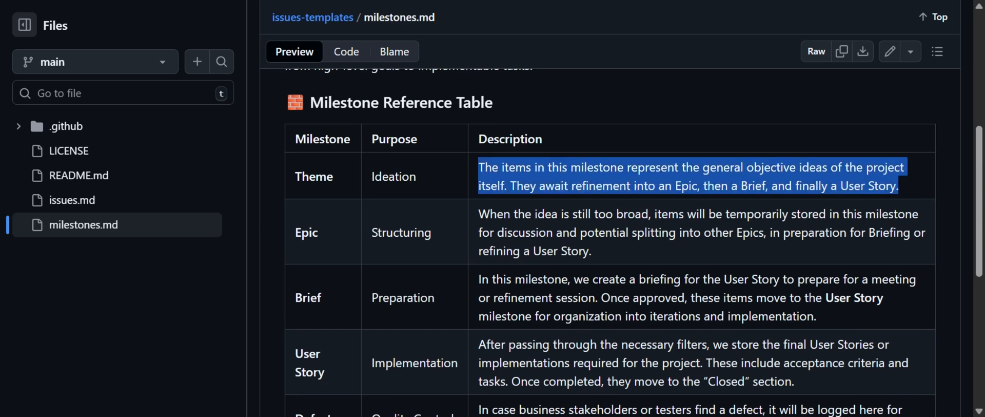
{"action": "left_click", "coordinate": [898, 188]}
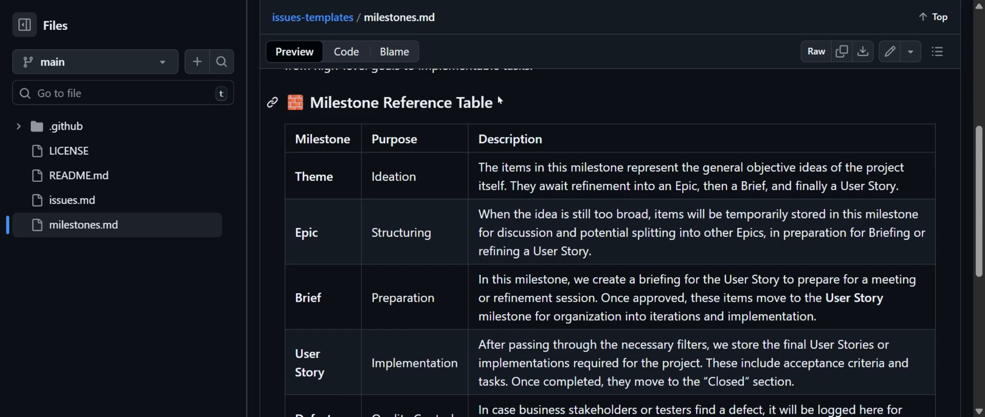
{"action": "scroll", "coordinate": [499, 102], "scroll_direction": "up", "scroll_amount": 6}
{"action": "scroll", "coordinate": [501, 102], "scroll_direction": "down", "scroll_amount": 3}
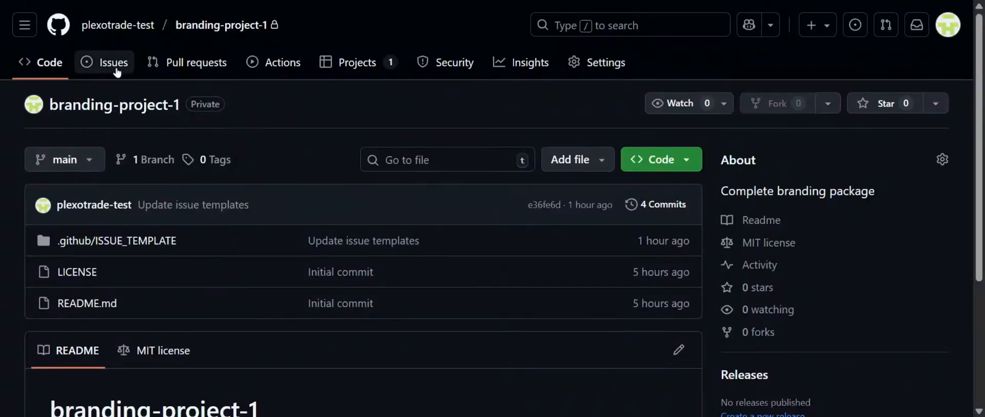
Create a milestone titled Theme in branding-project-1, using the Theme description from the milestones.md reference table and leaving out a due date
{"action": "left_click", "coordinate": [116, 64]}
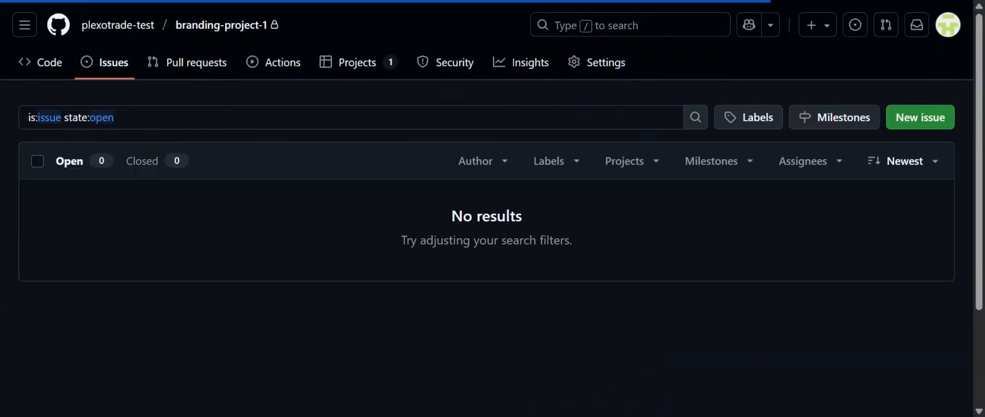
{"action": "left_click", "coordinate": [838, 123]}
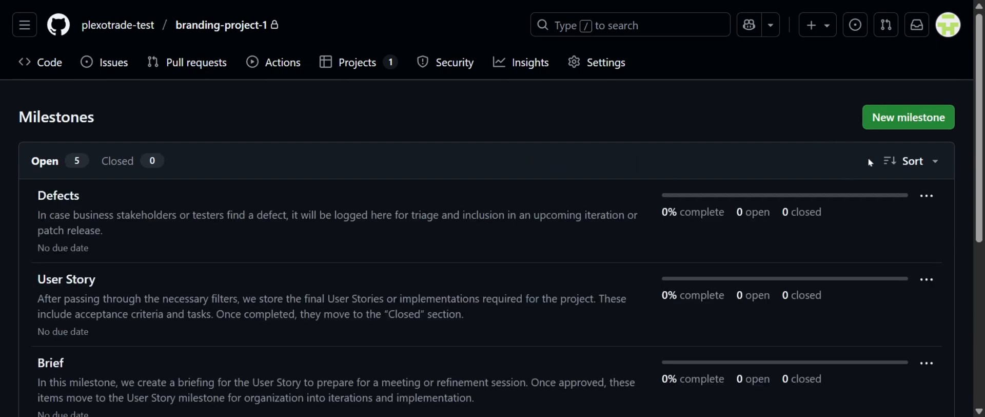
{"action": "left_click", "coordinate": [881, 116]}
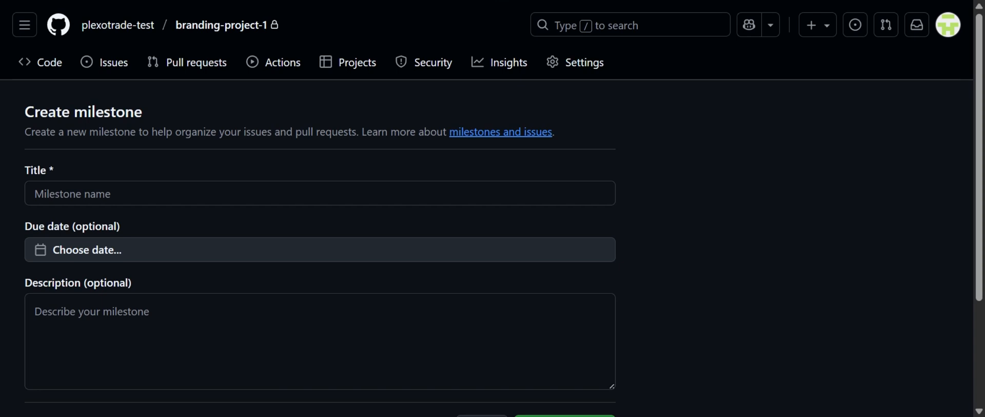
{"action": "left_click", "coordinate": [195, 194]}
{"action": "type", "text": "Theme"}
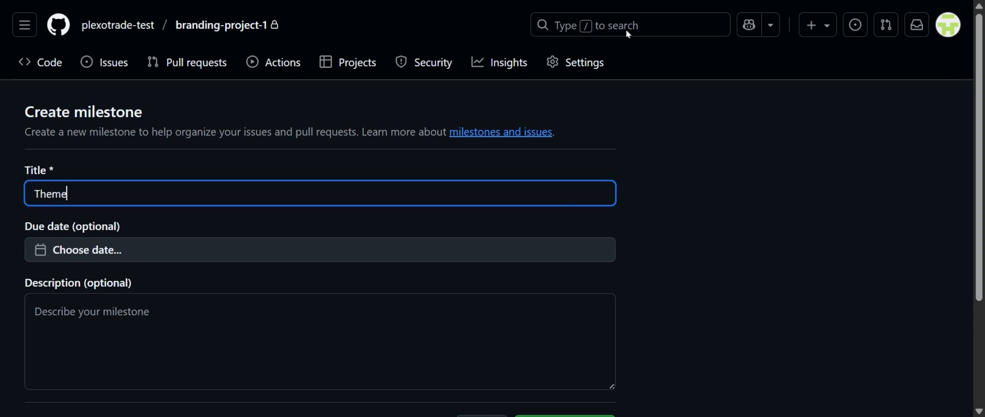
{"action": "left_click", "coordinate": [660, 4]}
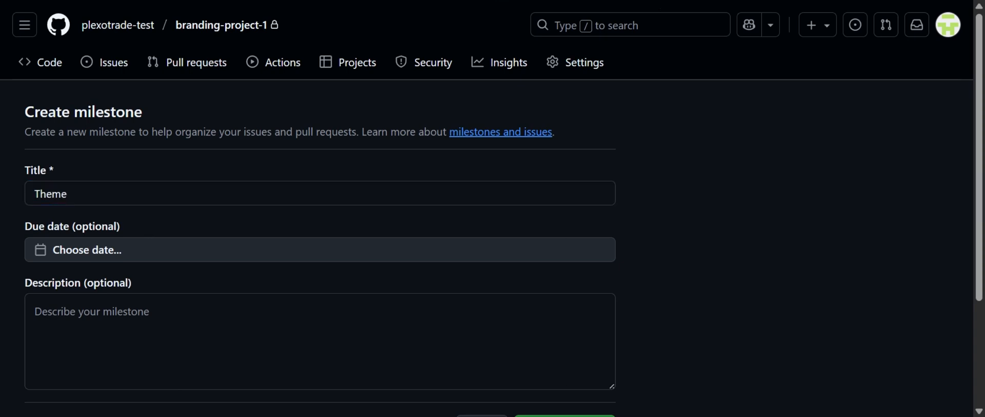
{"action": "key", "text": "alt+Tab"}
{"action": "left_click", "coordinate": [320, 329]}
{"action": "key", "text": "ctrl+v"}
{"action": "scroll", "coordinate": [320, 308], "scroll_direction": "down", "scroll_amount": 1}
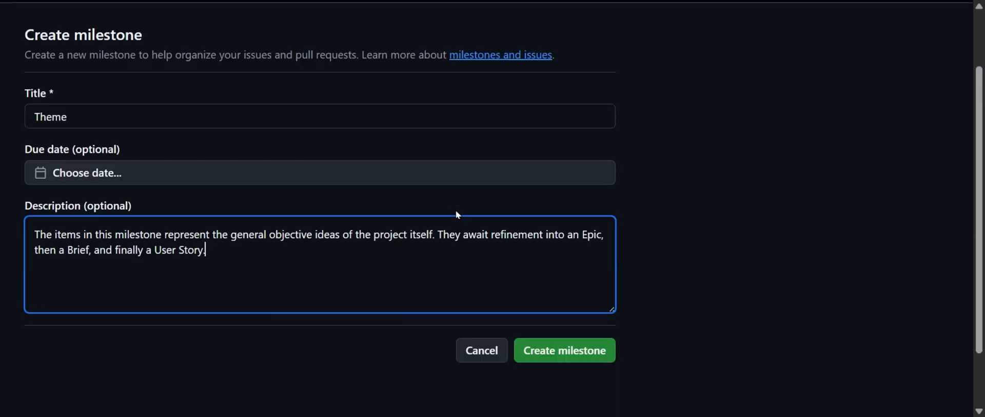
{"action": "left_click", "coordinate": [538, 350]}
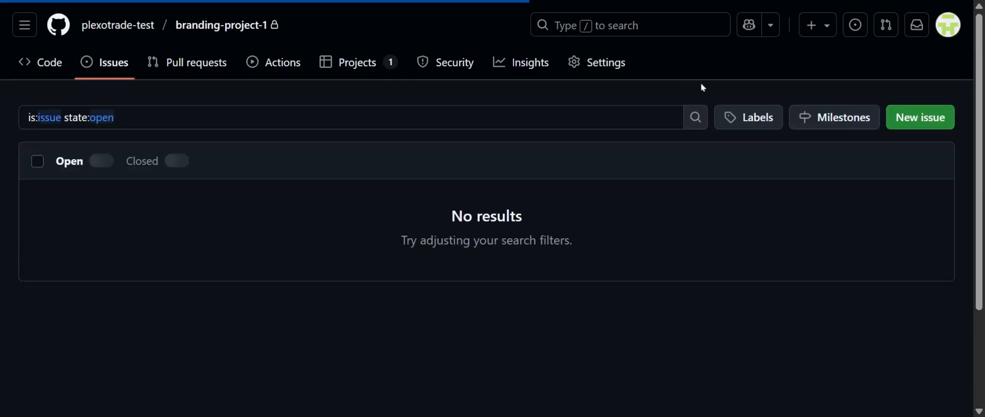
Create a milestone titled Epic in branding-project-1, with the Epic description from the milestones.md reference table
{"action": "left_click", "coordinate": [837, 121]}
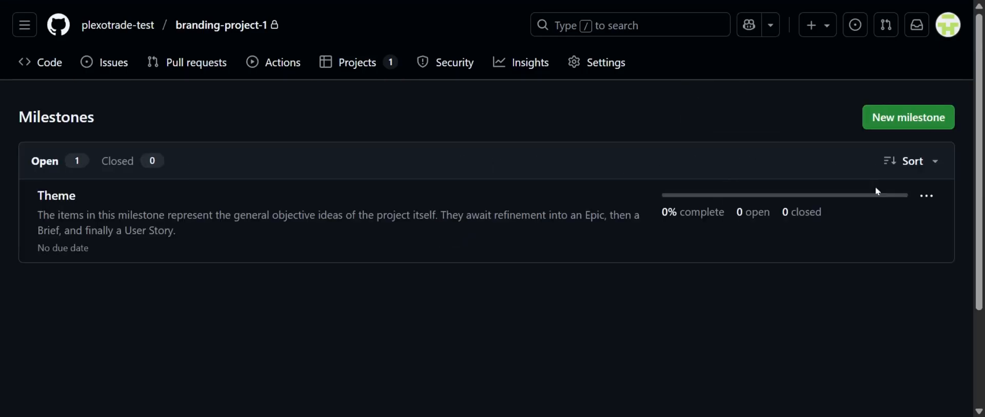
{"action": "left_click", "coordinate": [910, 124]}
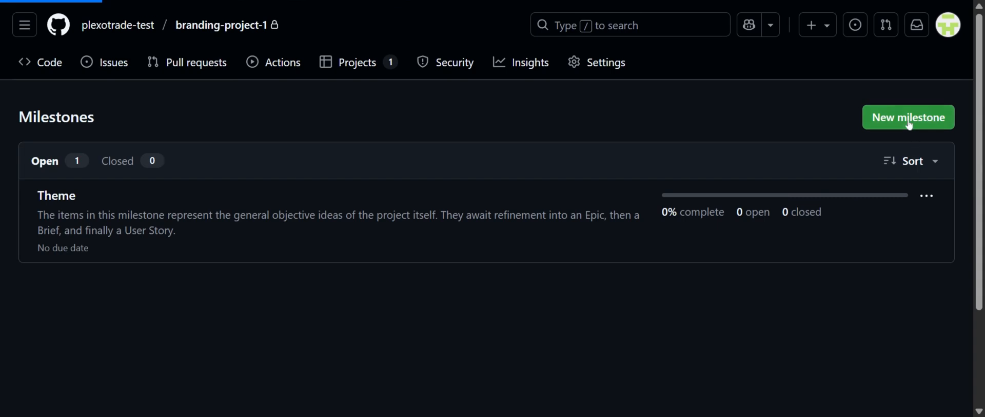
{"action": "type", "text": "Epic"}
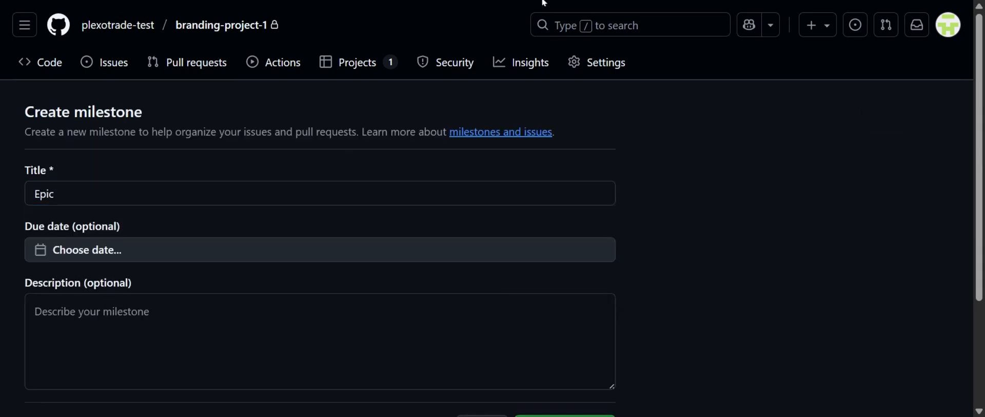
{"action": "left_click", "coordinate": [359, 323]}
{"action": "type", "text": "When the idea is still too broad, items will be temporarily stored in this milestone for discussion and potential splitting into other Epics, in preparation for Briefing or refining a User Story."}
{"action": "scroll", "coordinate": [417, 285], "scroll_direction": "down", "scroll_amount": 1}
{"action": "left_click", "coordinate": [716, 216]}
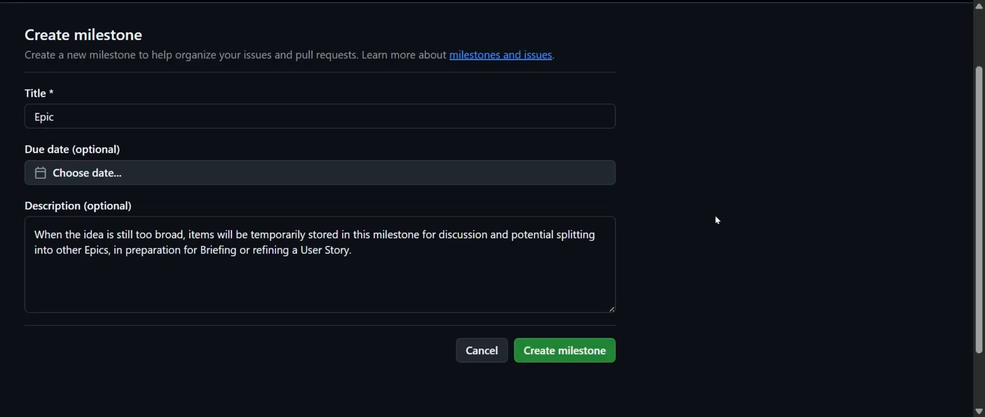
{"action": "left_click", "coordinate": [589, 359]}
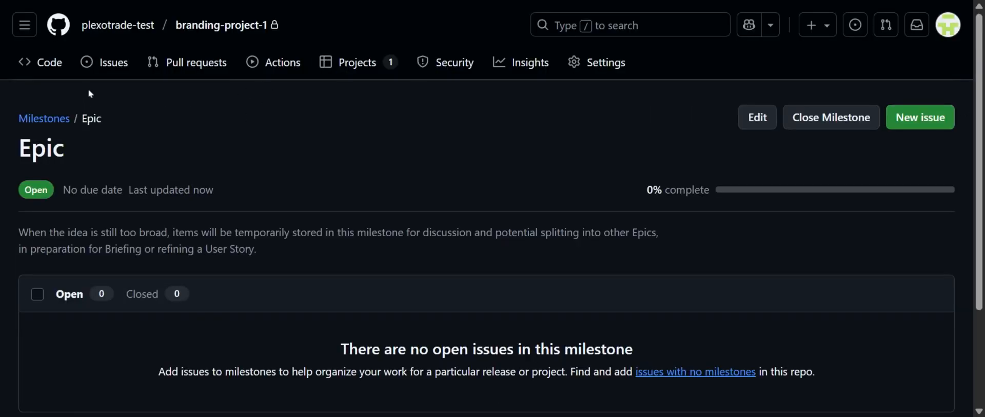
Create a milestone titled Brief in branding-project-1, with the Brief description from the milestones.md reference table
{"action": "left_click", "coordinate": [104, 62]}
{"action": "left_click", "coordinate": [841, 126]}
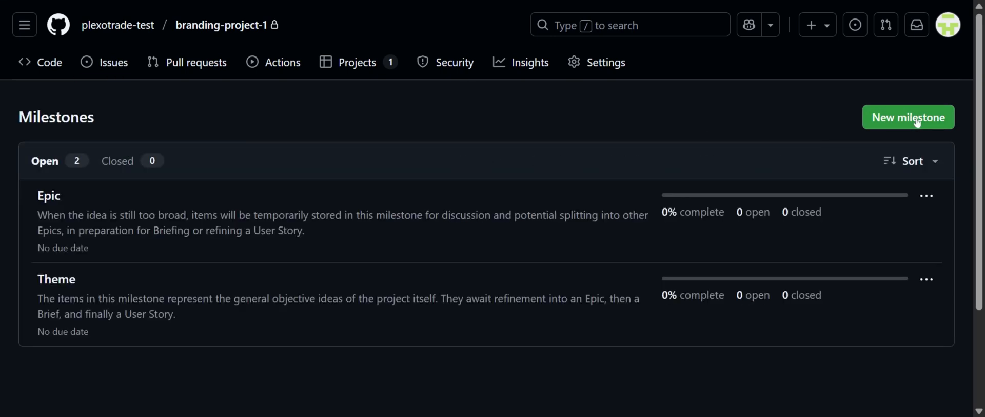
{"action": "left_click", "coordinate": [911, 115]}
{"action": "type", "text": "Brief"}
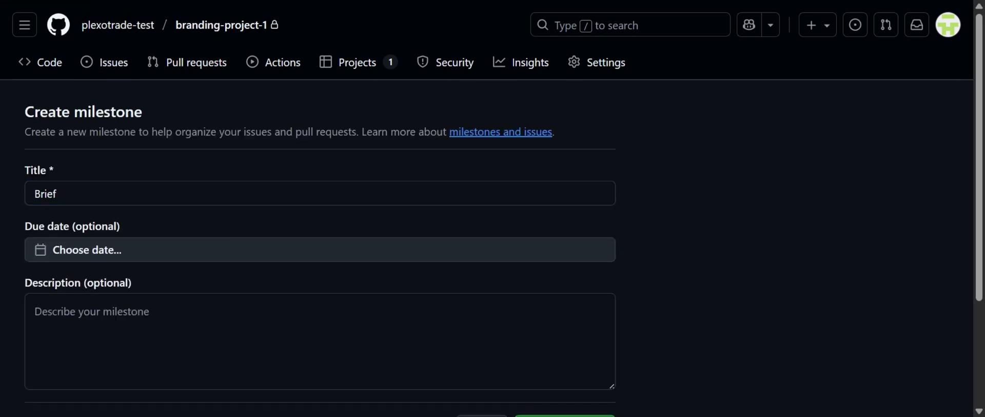
{"action": "left_click", "coordinate": [261, 324]}
{"action": "type", "text": "In this milestone, we create a briefing for the User Story to prepare for a meeting or refinement session. Once approved, these items move to the User Story milestone for organization into iterations and implementation."}
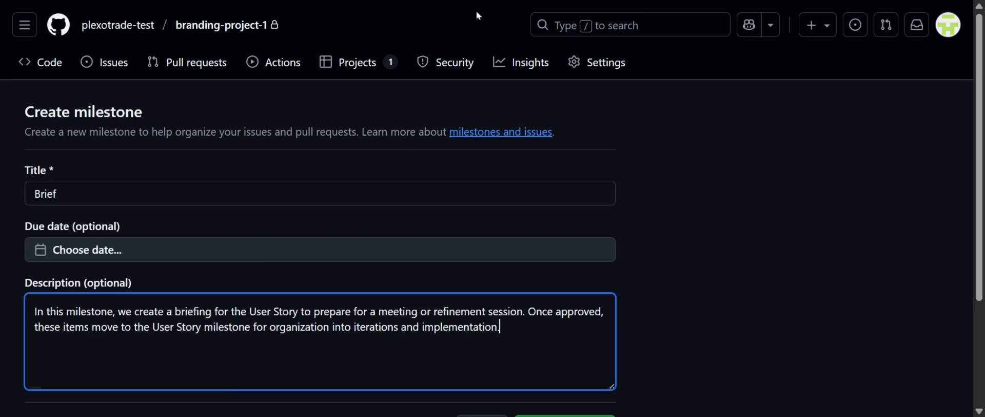
{"action": "scroll", "coordinate": [583, 308], "scroll_direction": "down", "scroll_amount": 3}
{"action": "left_click", "coordinate": [591, 282]}
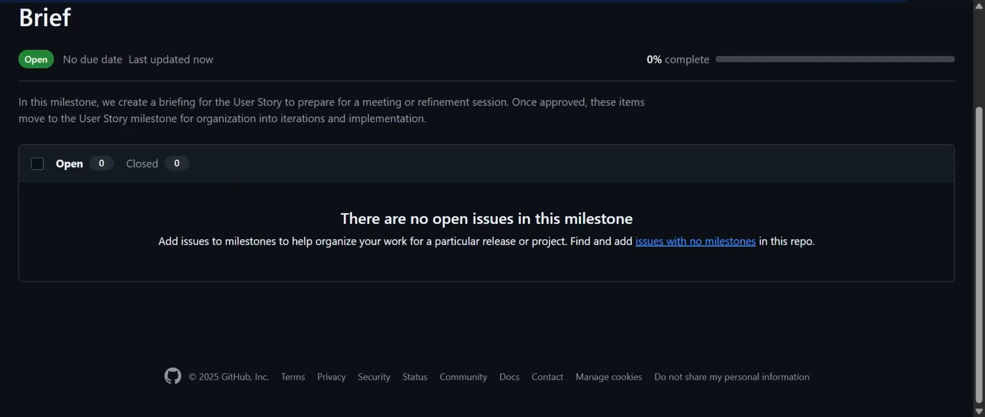
Create a milestone titled User Story in branding-project-1, with the User Story description from the milestones.md reference table
{"action": "scroll", "coordinate": [486, 206], "scroll_direction": "up", "scroll_amount": 5}
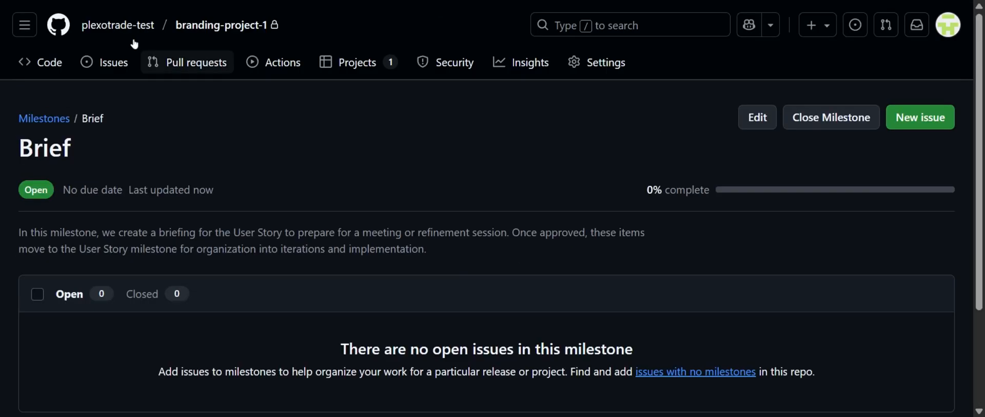
{"action": "left_click", "coordinate": [104, 62]}
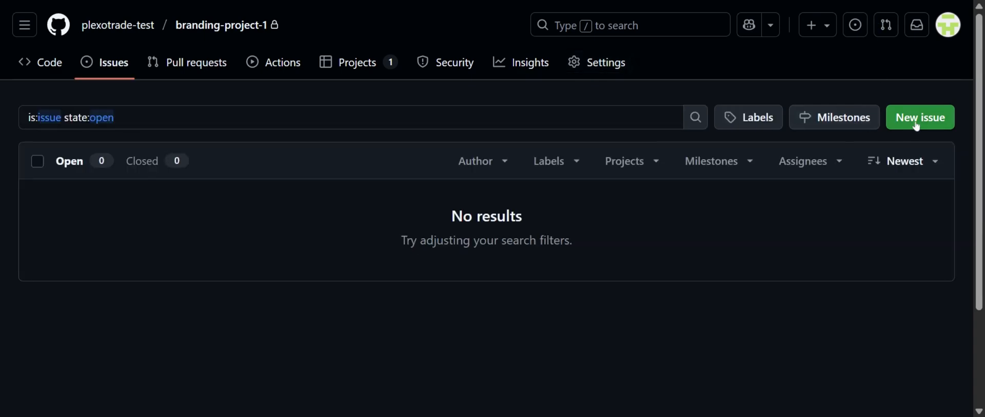
{"action": "left_click", "coordinate": [909, 117]}
{"action": "type", "text": "User Story"}
{"action": "left_click", "coordinate": [416, 2]}
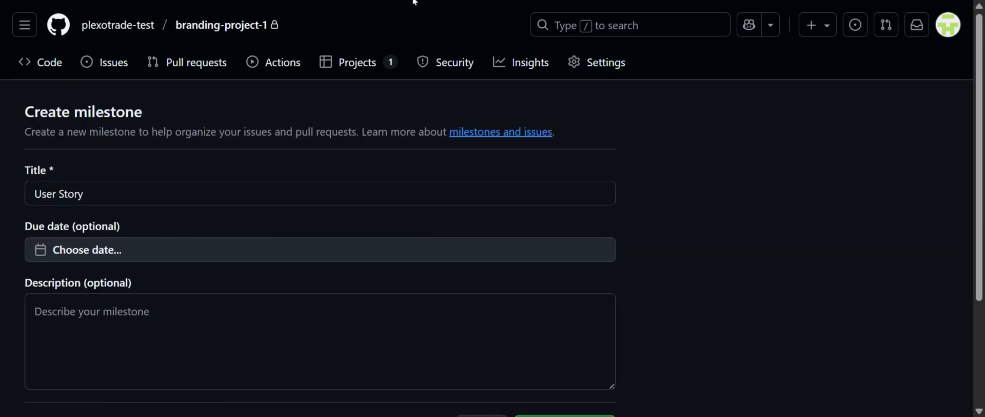
{"action": "left_click", "coordinate": [349, 183]}
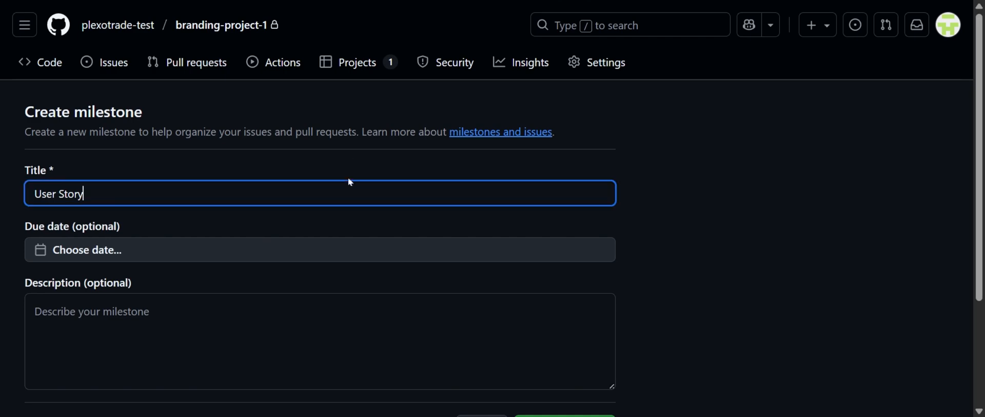
{"action": "left_click", "coordinate": [357, 285]}
{"action": "type", "text": "After passing through the necessary filters, we store the final User Stories or implementations required for the project. These include acceptance criteria and tasks. Once completed, they move to the \"Closed\" section."}
{"action": "scroll", "coordinate": [357, 284], "scroll_direction": "down", "scroll_amount": 3}
{"action": "left_click", "coordinate": [564, 278]}
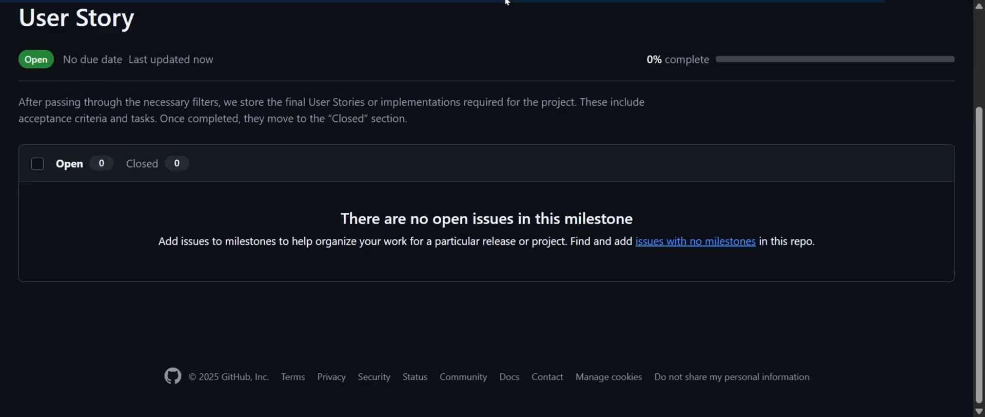
Create a milestone titled Defects in branding-project-1, with the Defects description from the milestones.md reference table
{"action": "scroll", "coordinate": [235, 128], "scroll_direction": "up", "scroll_amount": 3}
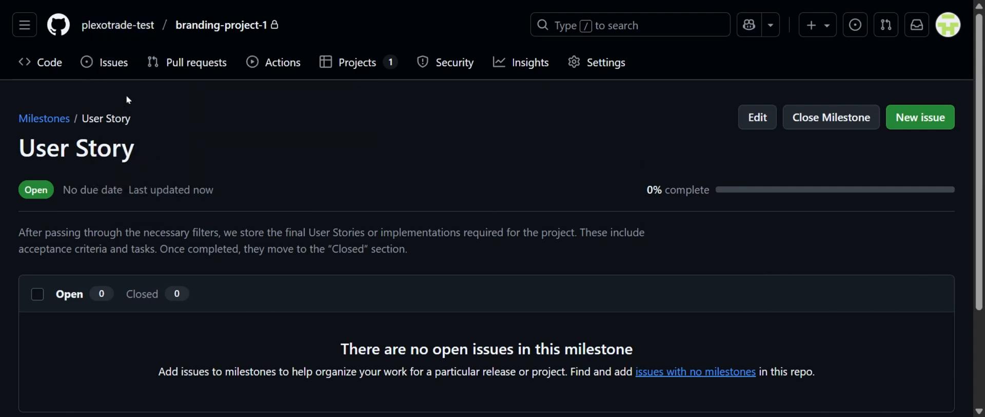
{"action": "left_click", "coordinate": [105, 62]}
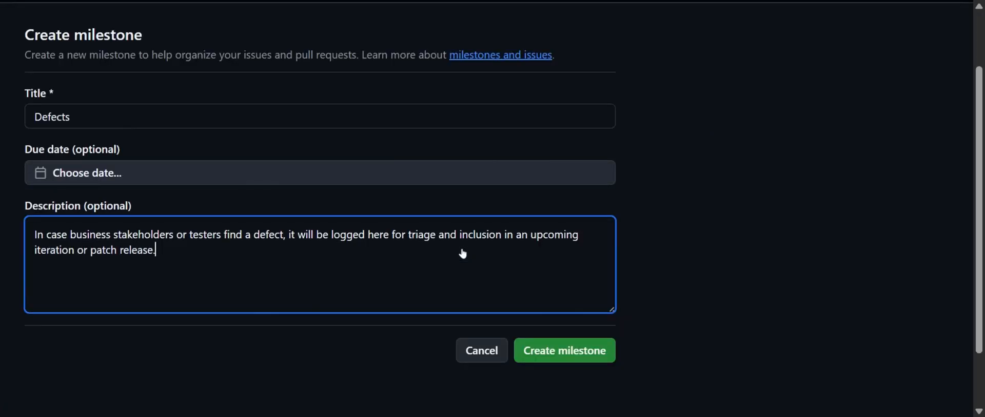
{"action": "left_click", "coordinate": [592, 359]}
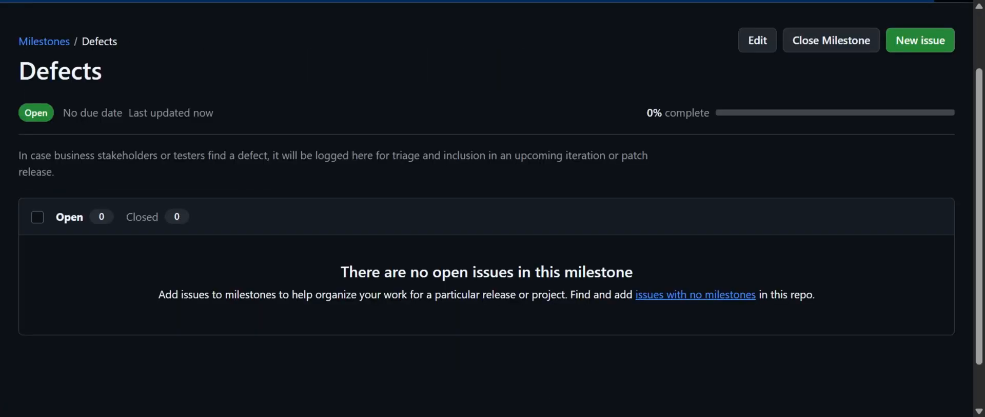
Open the milestones list of branding-project-1 and review the created milestones with their descriptions
{"action": "scroll", "coordinate": [336, 74], "scroll_direction": "up", "scroll_amount": 2}
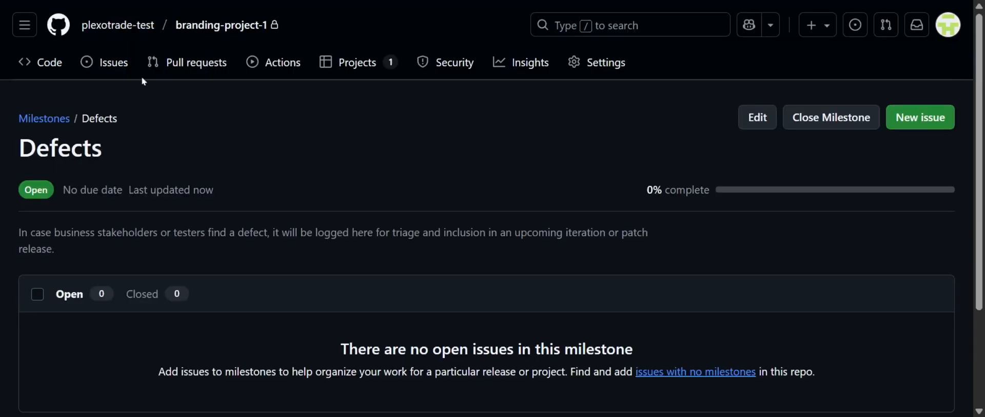
{"action": "left_click", "coordinate": [114, 63]}
{"action": "left_click", "coordinate": [851, 117]}
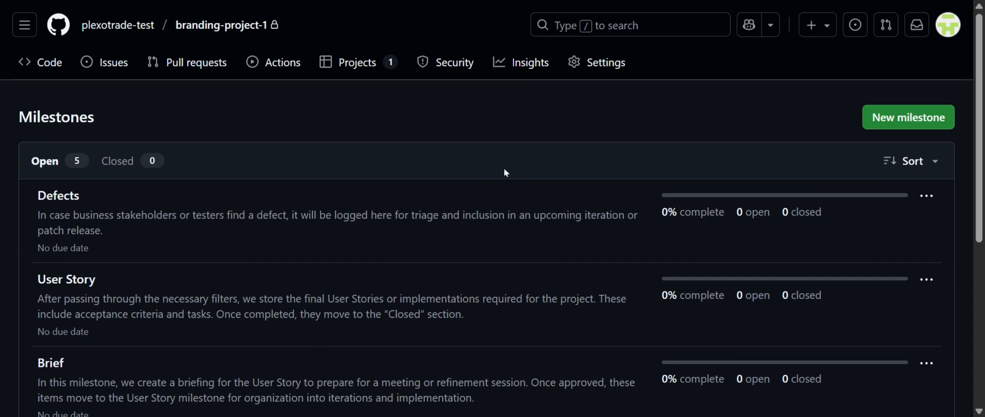
{"action": "scroll", "coordinate": [514, 154], "scroll_direction": "down", "scroll_amount": 5}
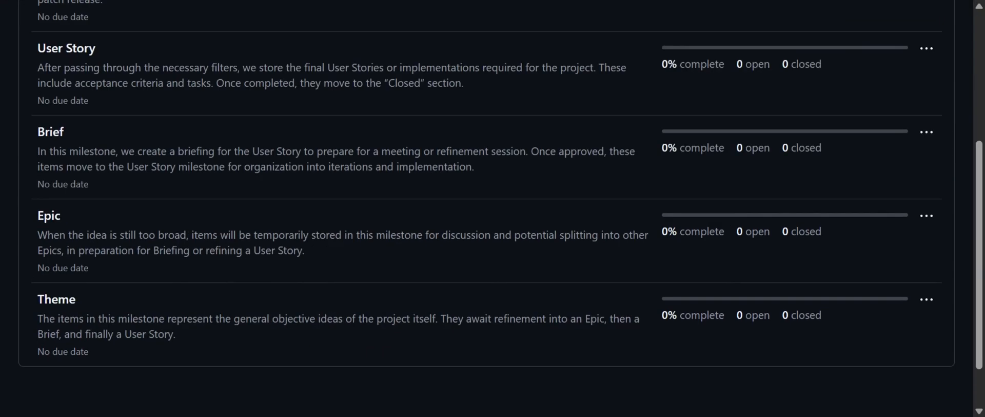
{"action": "scroll", "coordinate": [531, 136], "scroll_direction": "up", "scroll_amount": 5}
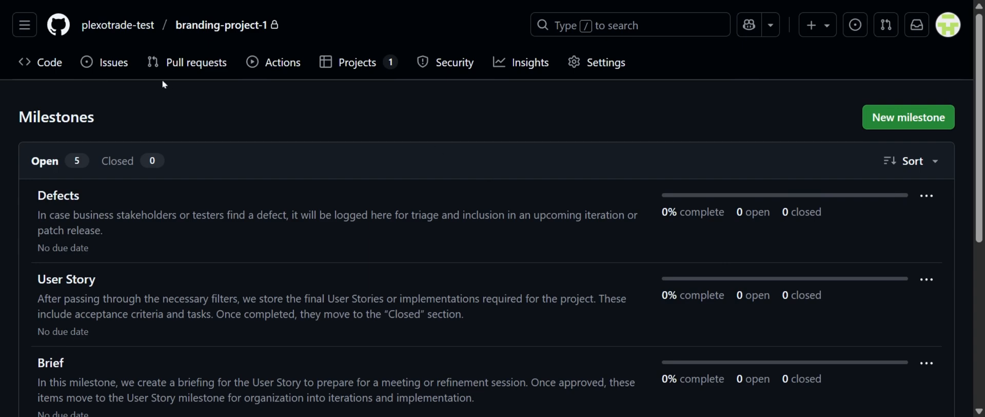
{"action": "scroll", "coordinate": [408, 154], "scroll_direction": "down", "scroll_amount": 5}
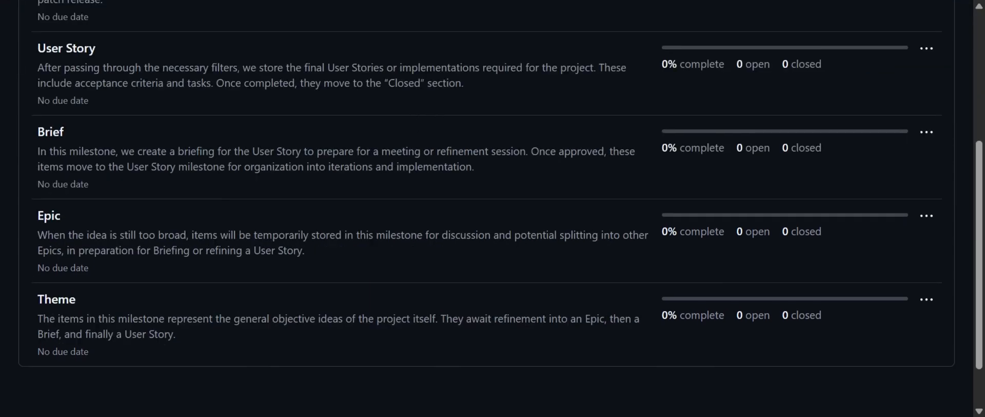
{"action": "scroll", "coordinate": [417, 127], "scroll_direction": "up", "scroll_amount": 5}
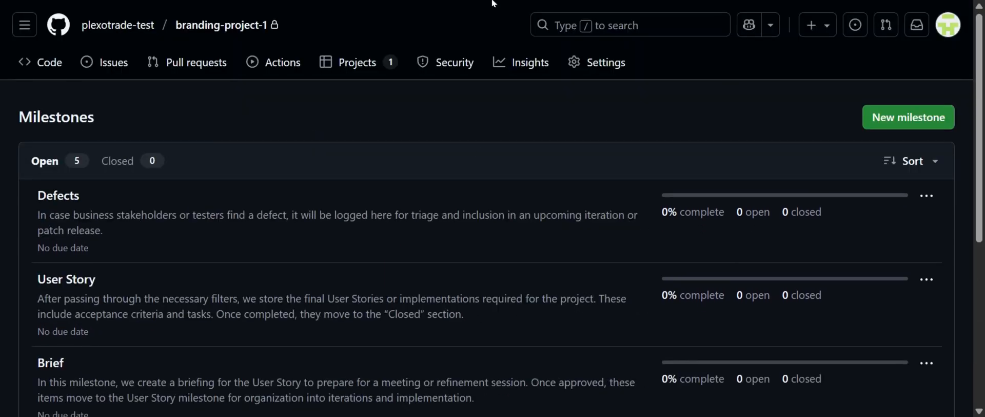
Start creating a new project from the projects page of the branding-project-1 repository
{"action": "left_click", "coordinate": [363, 0]}
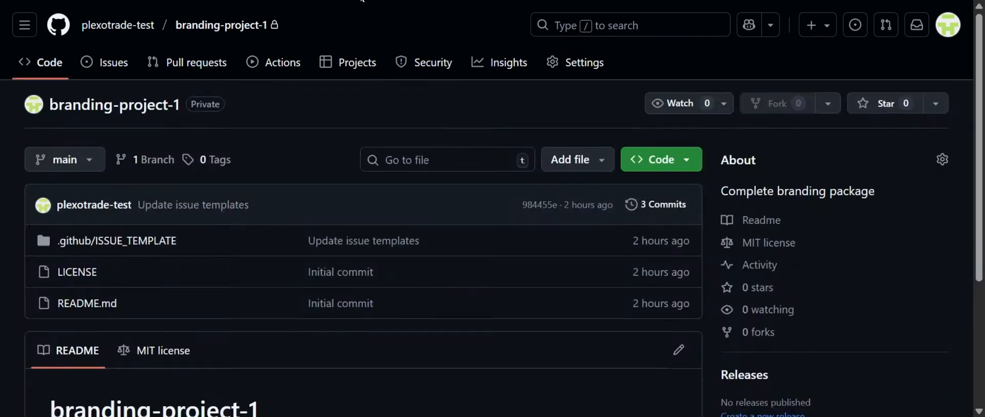
{"action": "left_click", "coordinate": [357, 69]}
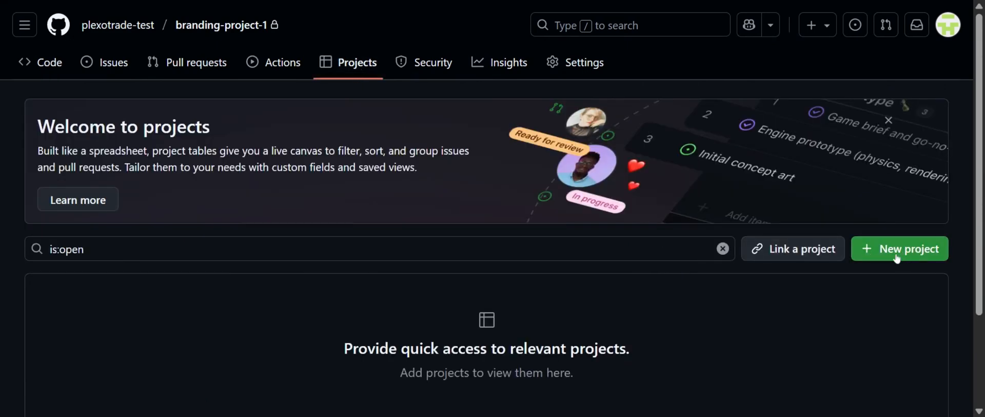
{"action": "scroll", "coordinate": [896, 175], "scroll_direction": "down", "scroll_amount": 3}
{"action": "scroll", "coordinate": [896, 175], "scroll_direction": "up", "scroll_amount": 2}
{"action": "left_click", "coordinate": [893, 204]}
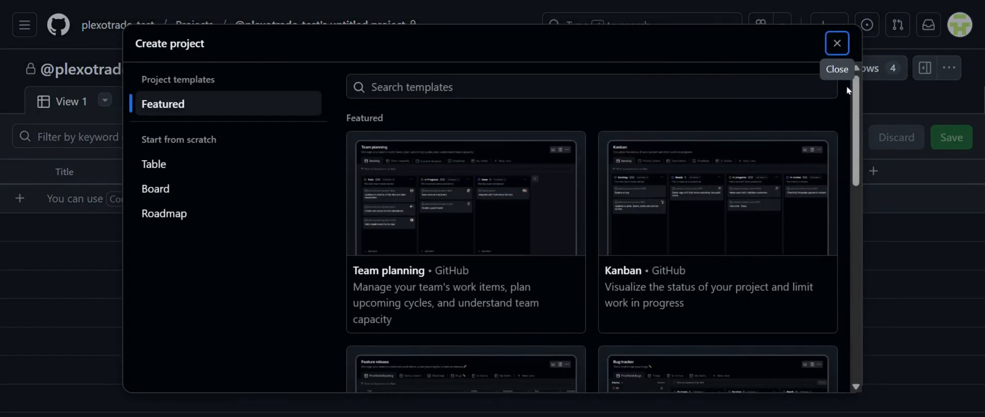
Browse the featured project templates and preview the blank Board option, returning to the template list
{"action": "scroll", "coordinate": [842, 118], "scroll_direction": "down", "scroll_amount": 2}
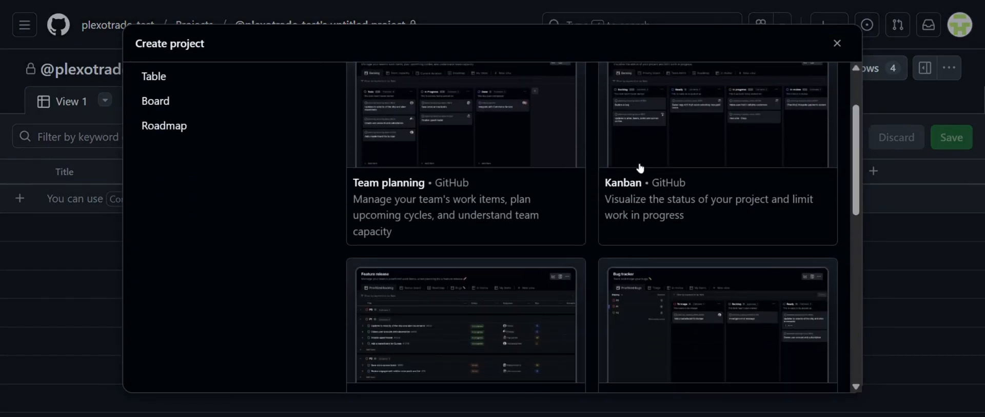
{"action": "left_click_drag", "start_coordinate": [855, 144], "coordinate": [841, 56]}
{"action": "left_click", "coordinate": [199, 198]}
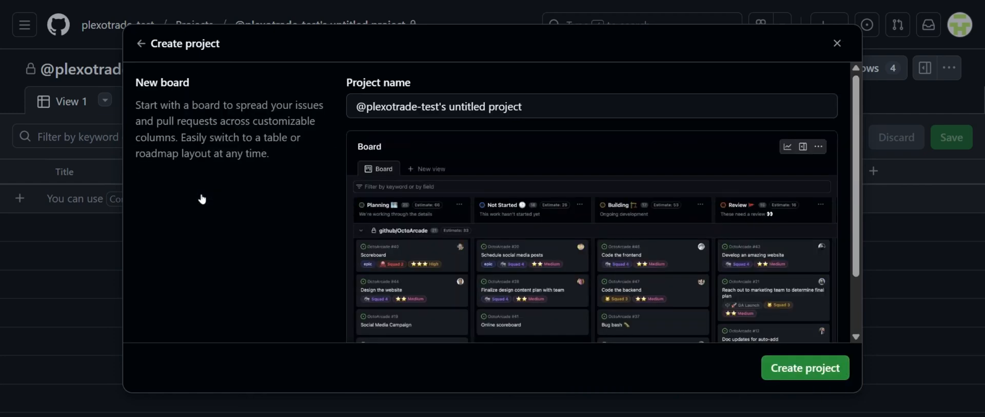
{"action": "left_click", "coordinate": [141, 43]}
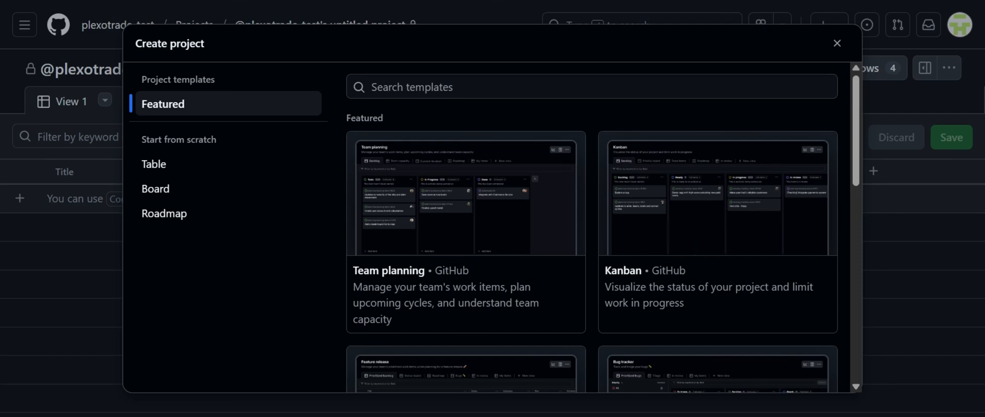
Create a project from the Kanban template with the name Branding Package SPRINT 1 | BOARD
{"action": "left_click", "coordinate": [700, 227]}
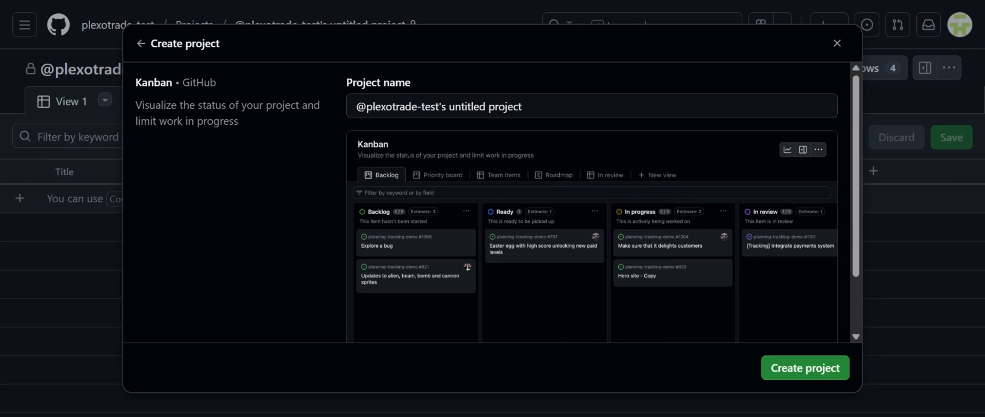
{"action": "left_click", "coordinate": [495, 107]}
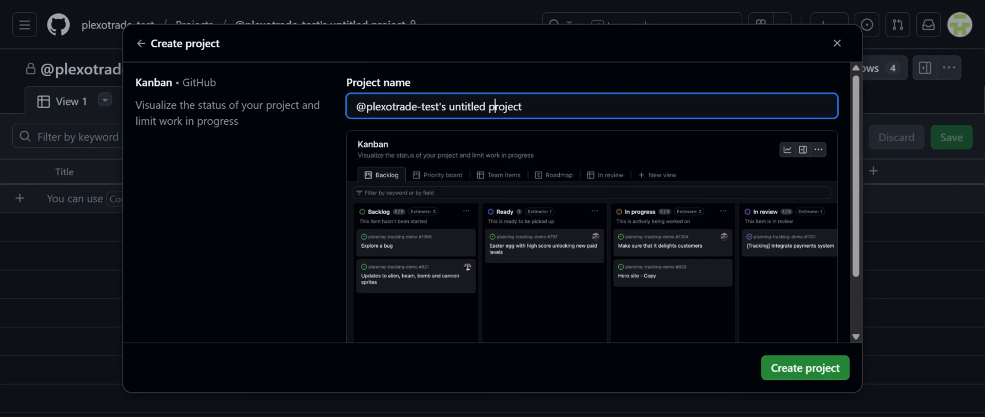
{"action": "key", "text": "ctrl+a"}
{"action": "type", "text": "Branding Package SPRINT 1 | BOARD"}
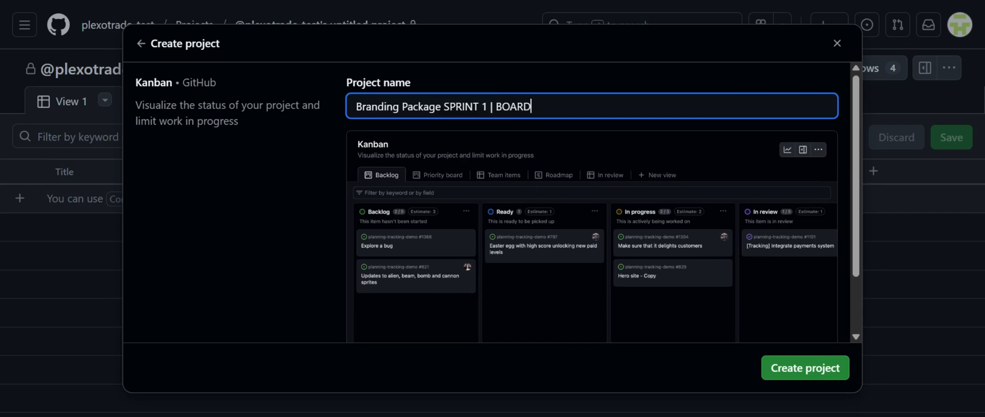
{"action": "left_click", "coordinate": [589, 77]}
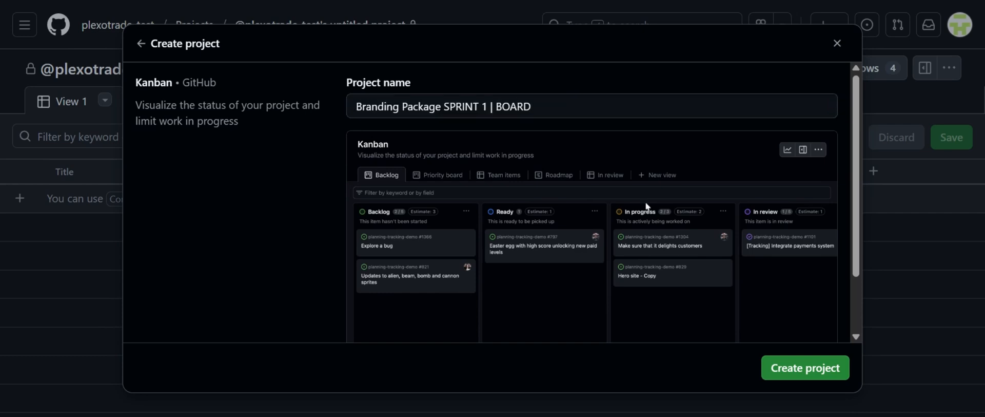
{"action": "left_click", "coordinate": [815, 375]}
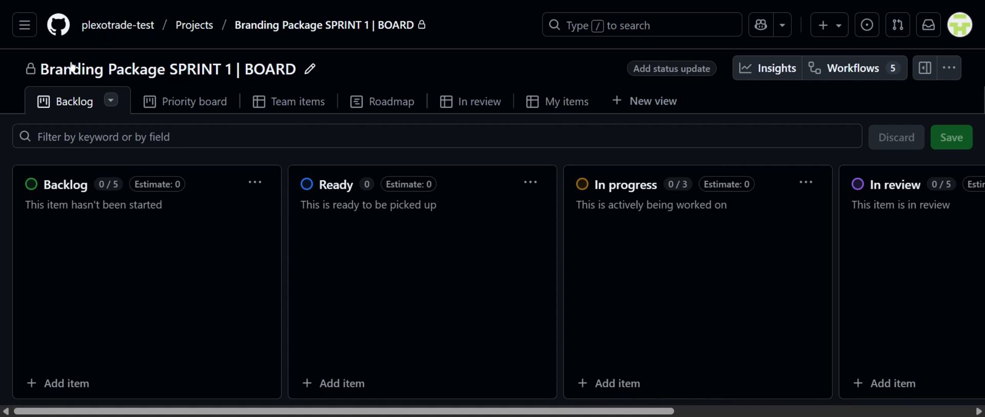
Return to the branding-project-1 repository through the plexotrade-test account's repositories
{"action": "left_click", "coordinate": [123, 29]}
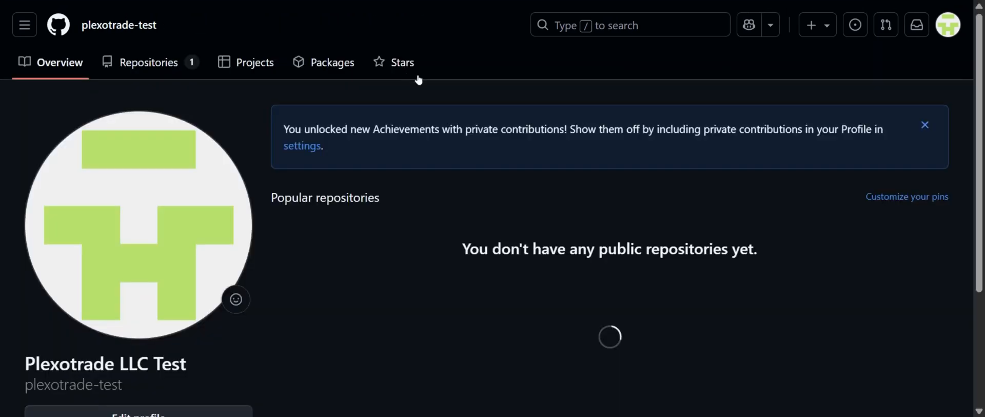
{"action": "left_click", "coordinate": [179, 63]}
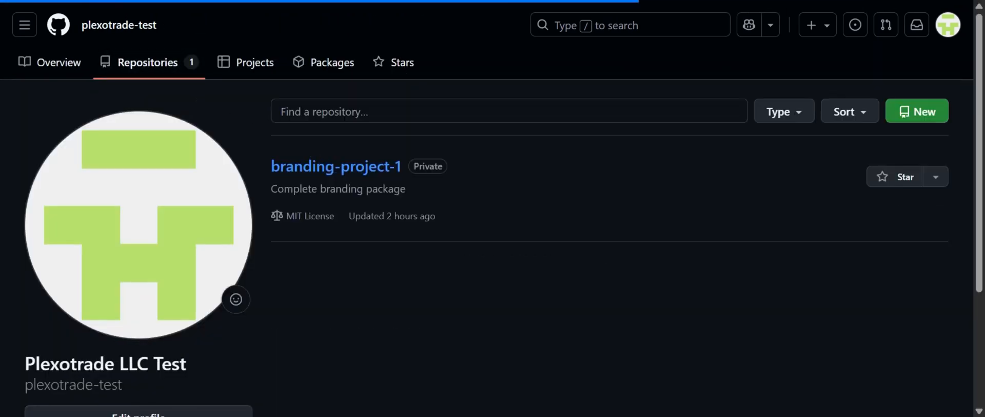
{"action": "left_click", "coordinate": [360, 174]}
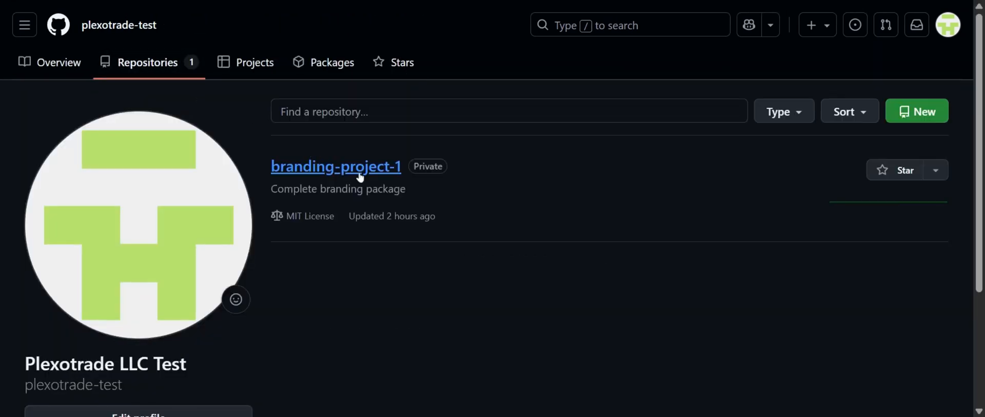